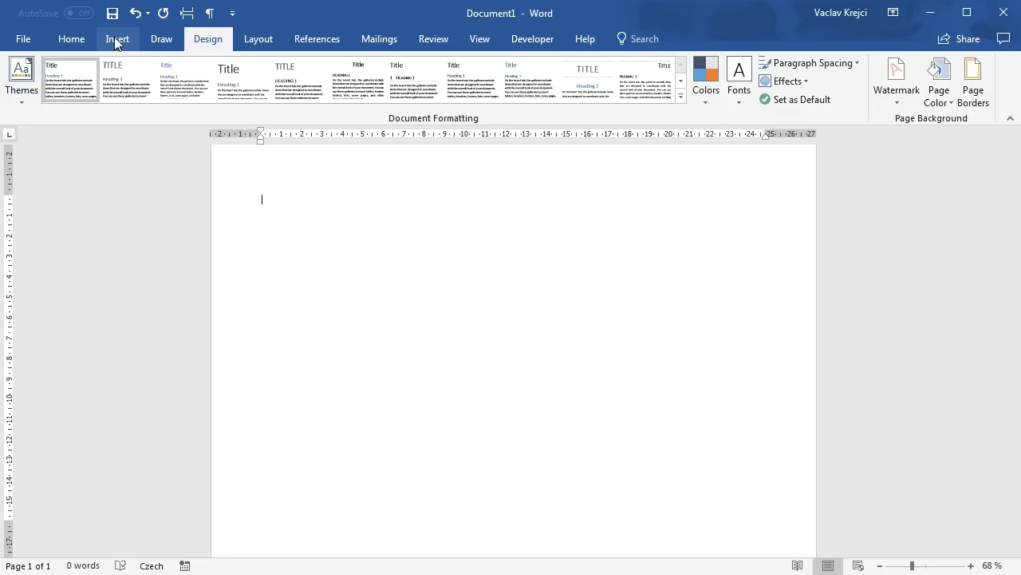
# Draw a text box about 17.08 cm wide and 6.64 cm high on the page and enter CHROME in it
pyautogui.click(116, 40)
pyautogui.click(106, 99)
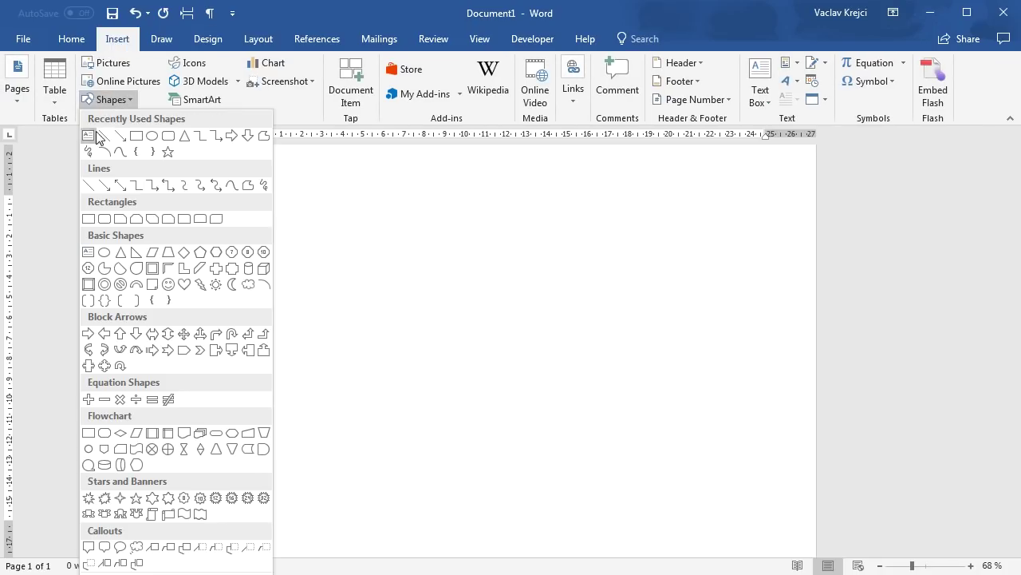
pyautogui.click(97, 138)
pyautogui.moveTo(273, 260); pyautogui.dragTo(622, 396)
pyautogui.write('CJHR')
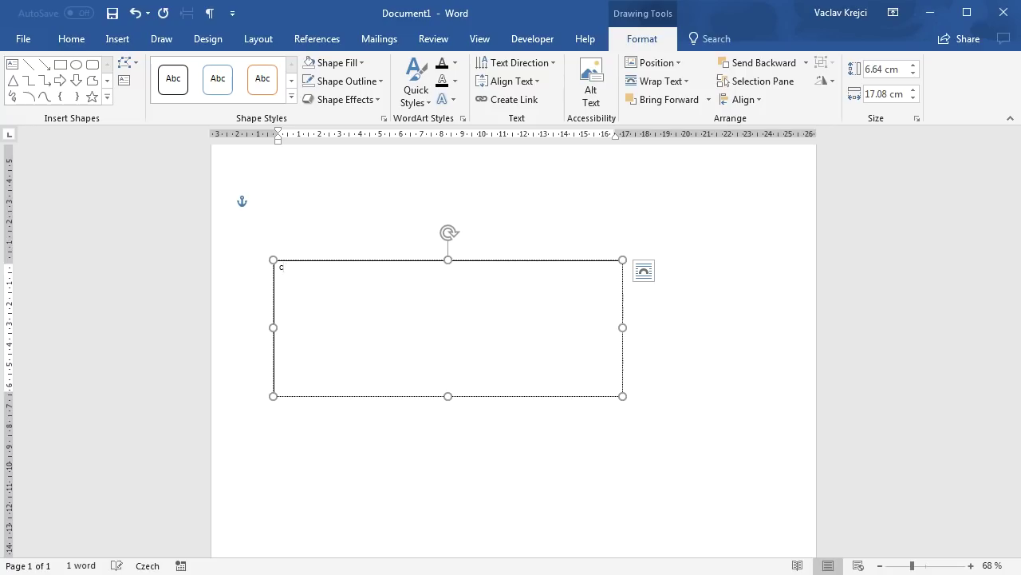
# Format all of the CHROME text in the Code Bold font at size 150
pyautogui.hotkey('ctrl', 'a')
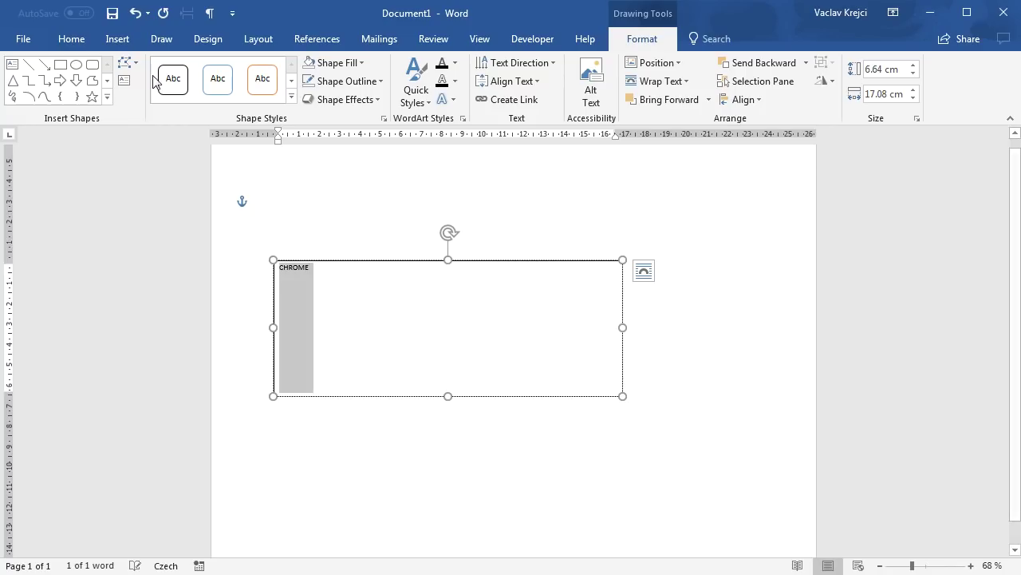
pyautogui.click(71, 38)
pyautogui.click(152, 68)
pyautogui.write('Code')
pyautogui.press('Return')
pyautogui.click(218, 72)
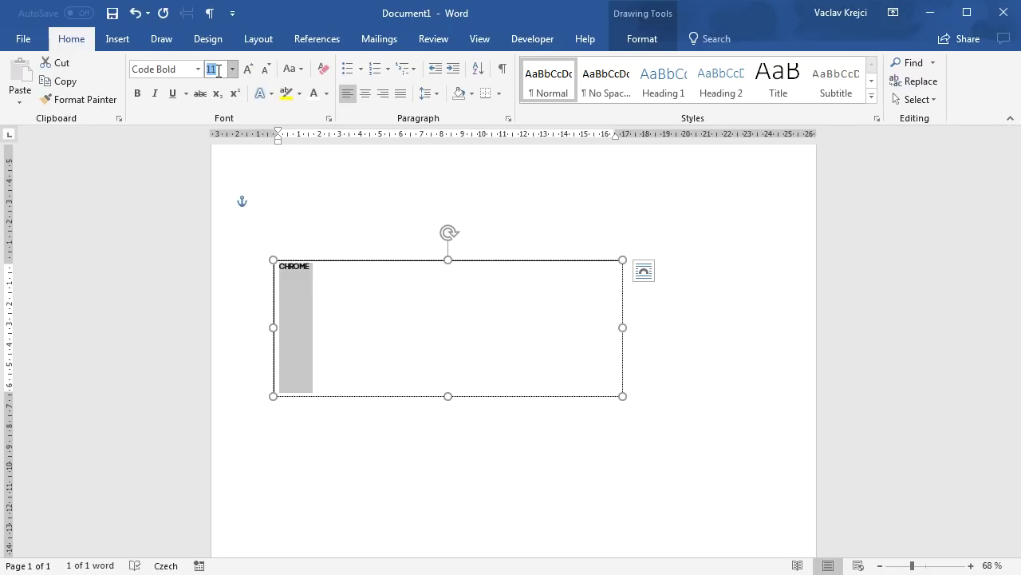
pyautogui.press('Return')
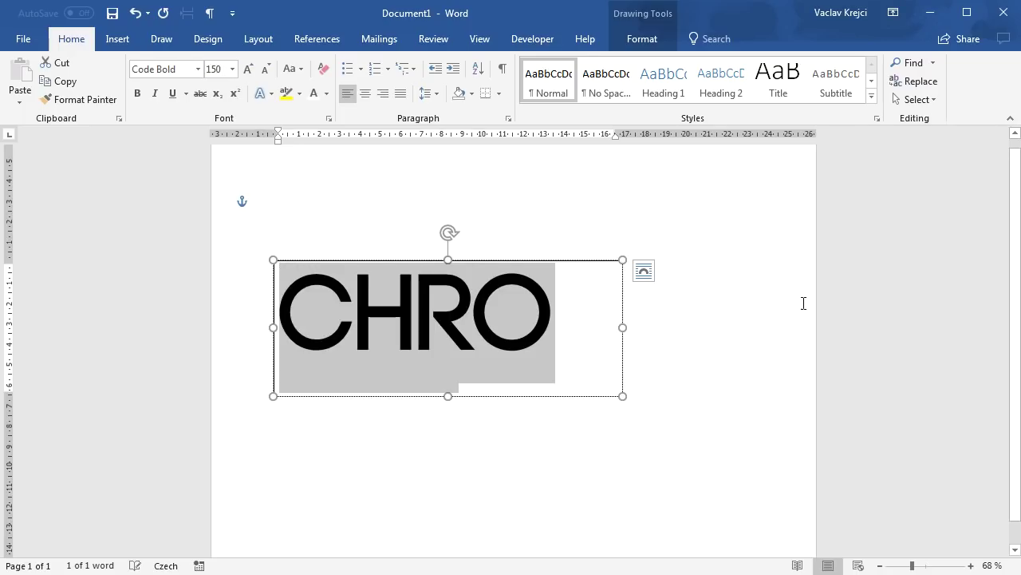
# Enlarge the text box to about 21.92 by 6.96 cm so the whole word fits, and center the text
pyautogui.moveTo(622, 396); pyautogui.dragTo(721, 401)
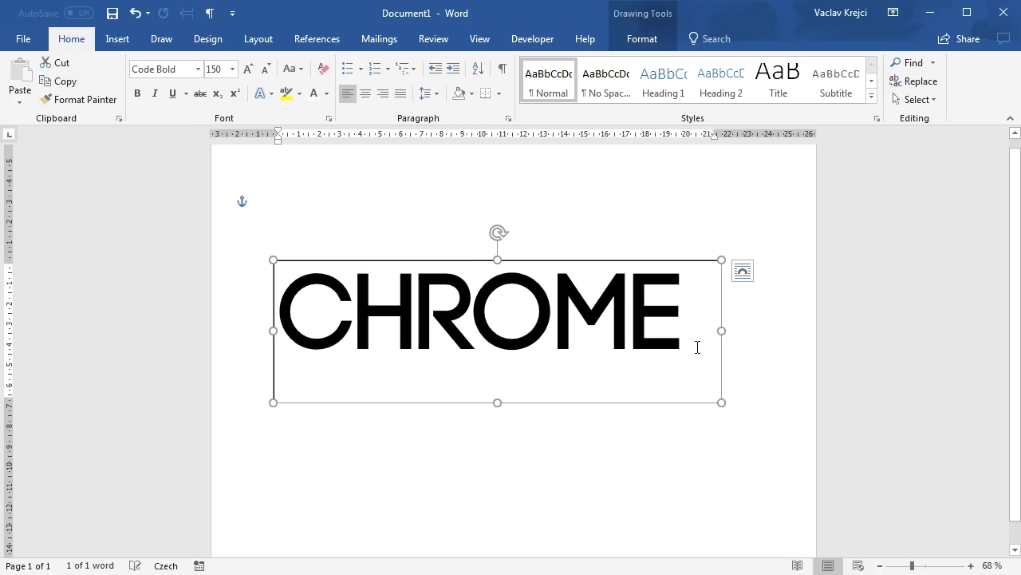
pyautogui.click(364, 93)
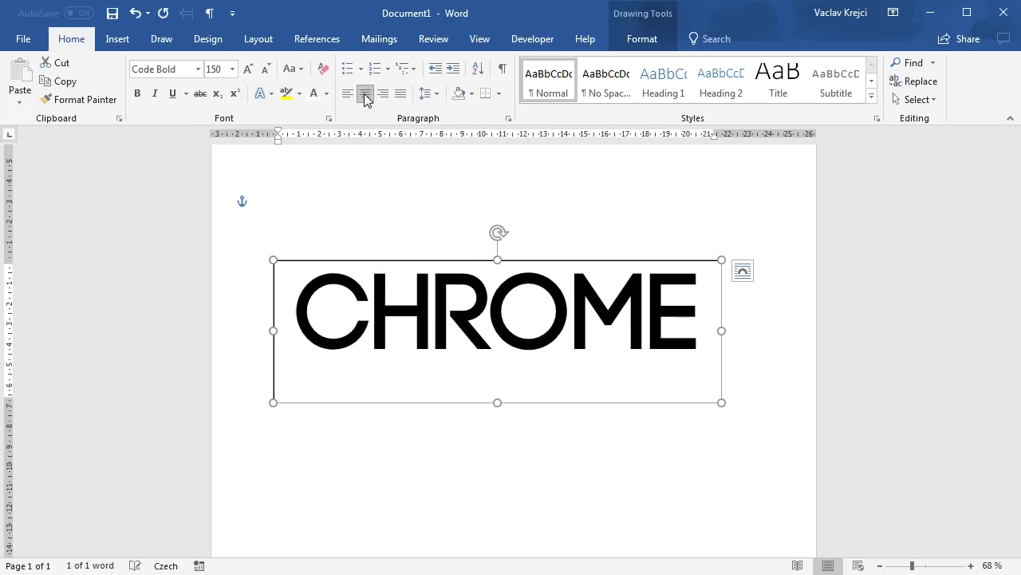
# Remove the text box's shape fill and shape outline
pyautogui.click(643, 40)
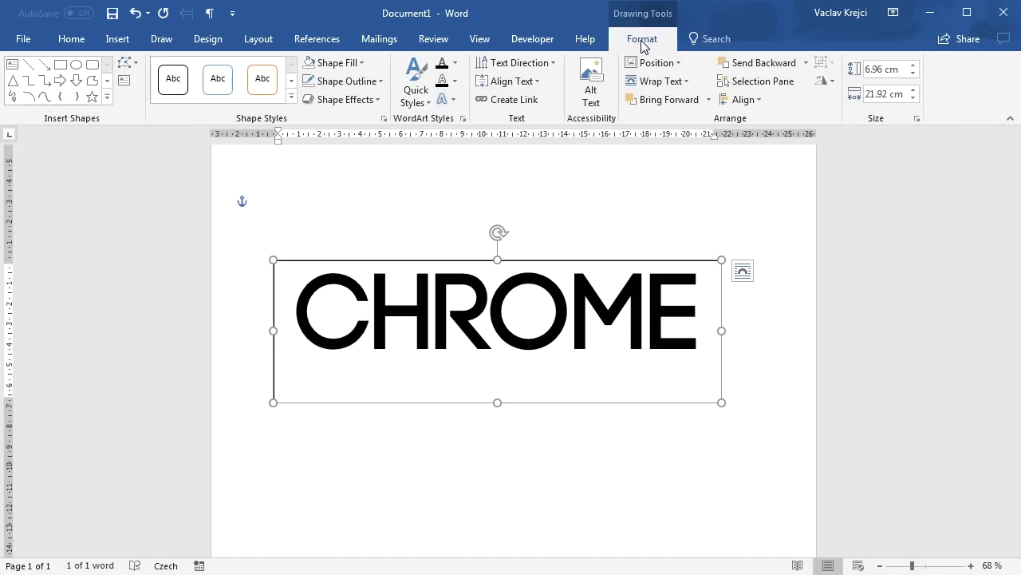
pyautogui.click(335, 64)
pyautogui.click(345, 200)
pyautogui.click(341, 82)
pyautogui.click(361, 227)
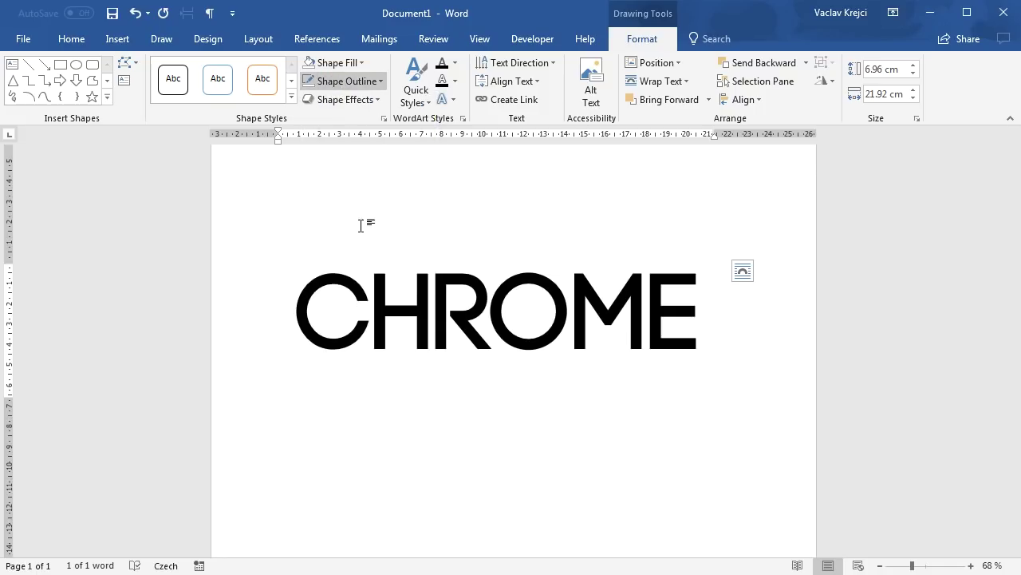
# Move the text box down to the middle of the page and extend its height to about 8.22 cm
pyautogui.click(902, 565)
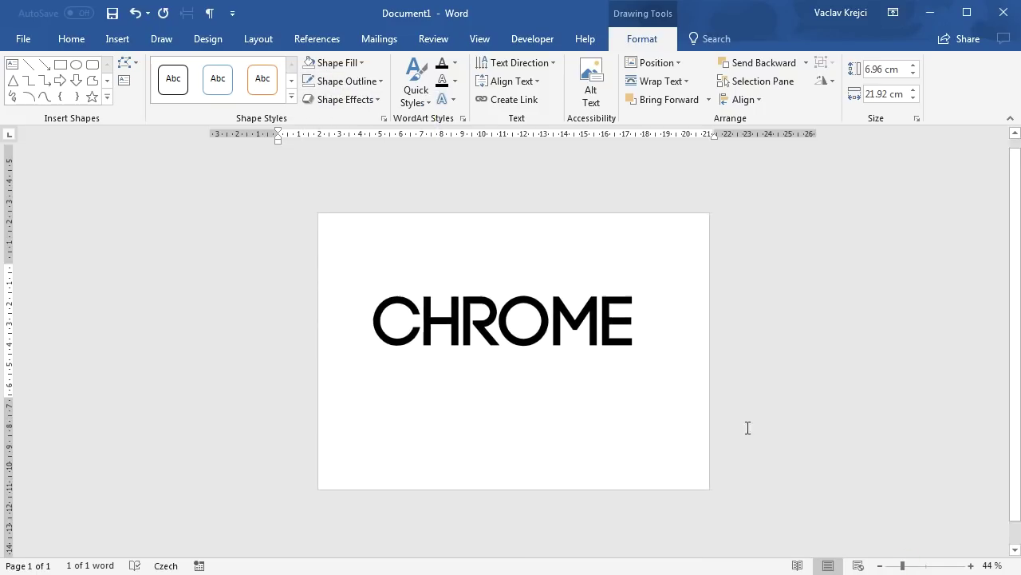
pyautogui.click(546, 286)
pyautogui.moveTo(546, 287); pyautogui.dragTo(556, 315)
pyautogui.moveTo(513, 408); pyautogui.dragTo(521, 425)
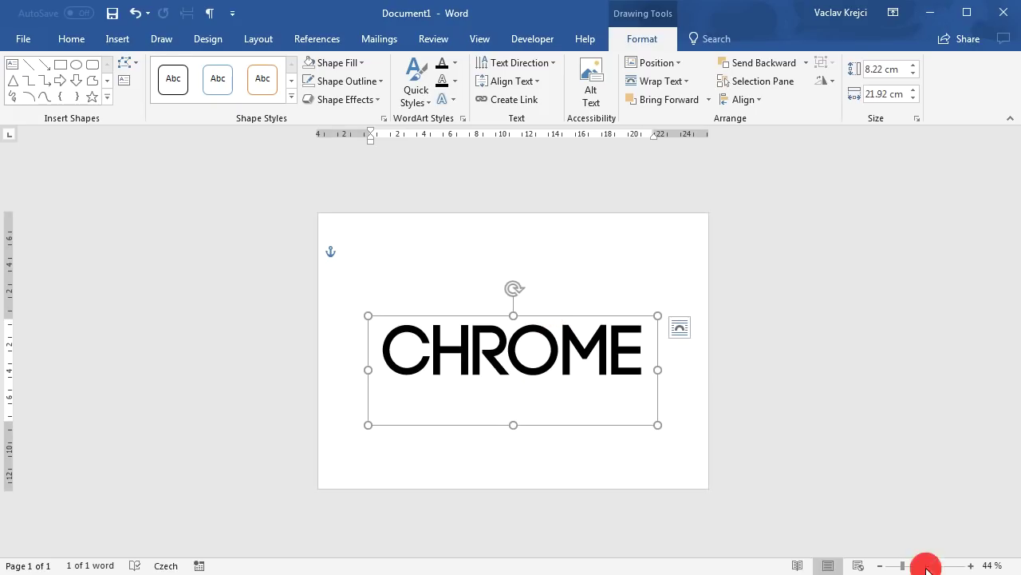
pyautogui.click(928, 569)
pyautogui.moveTo(926, 565); pyautogui.dragTo(918, 565)
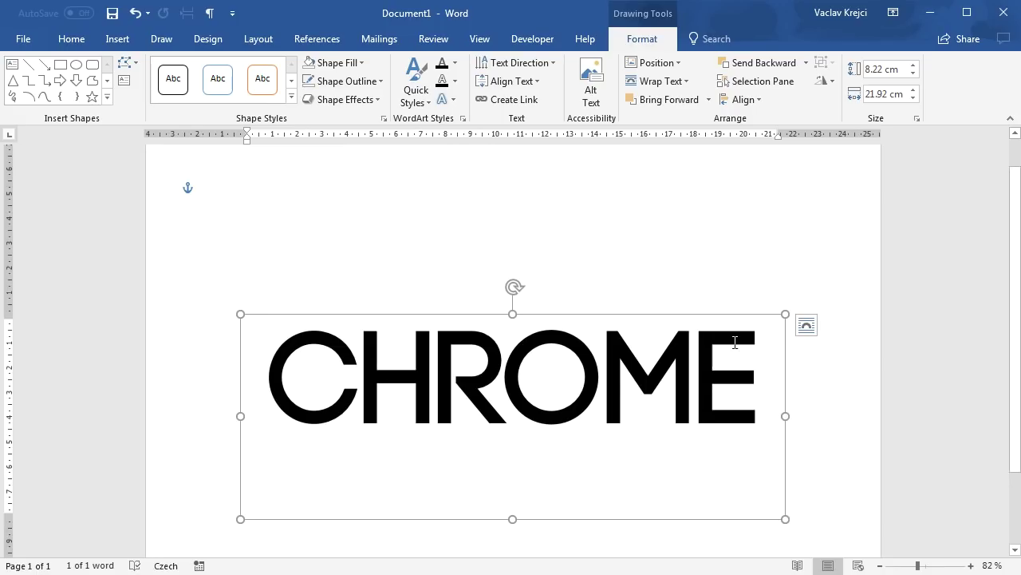
# Color the CHROME text white and set the page color to black
pyautogui.scroll(-1, 735, 343)
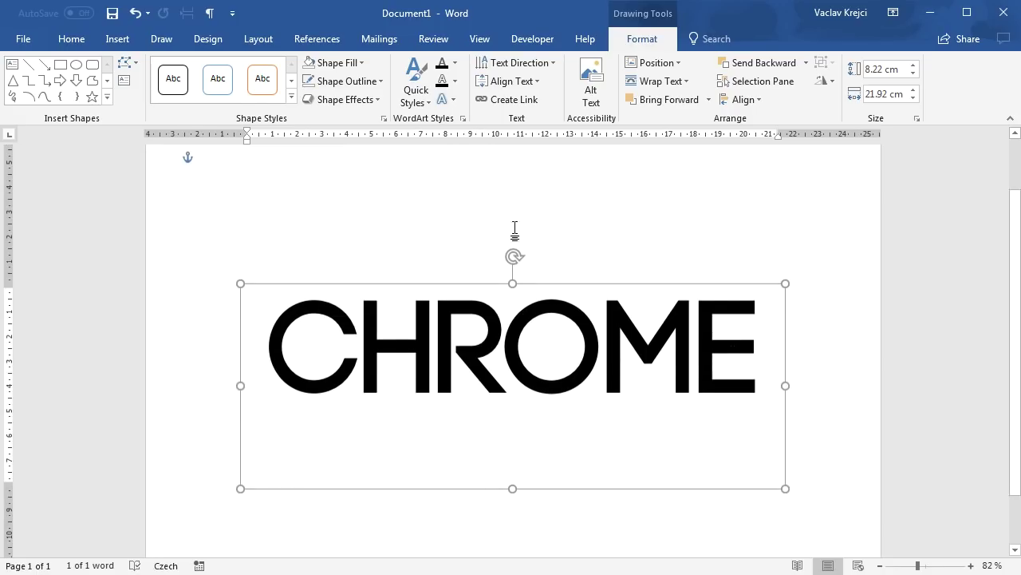
pyautogui.click(70, 40)
pyautogui.click(315, 93)
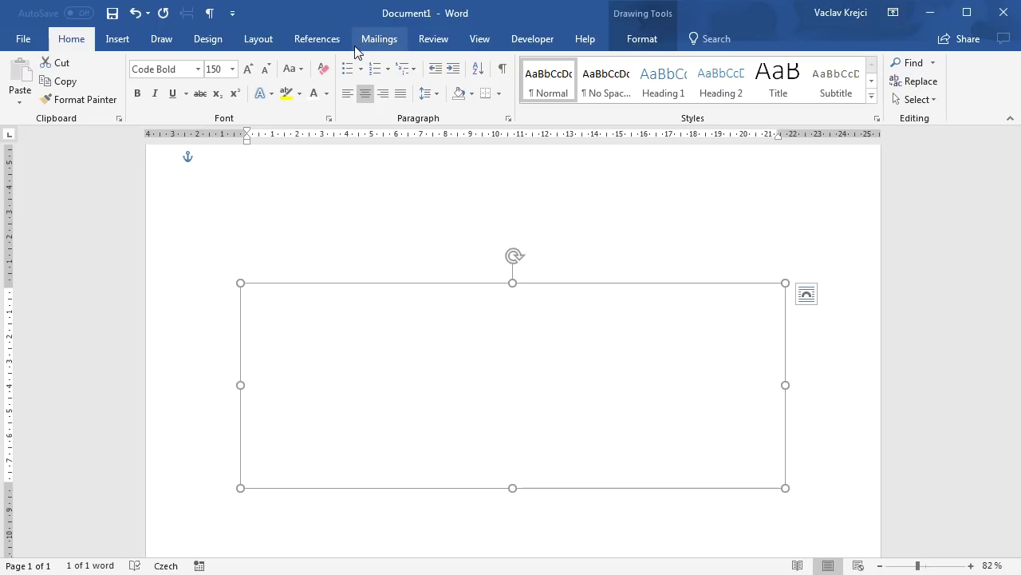
pyautogui.click(209, 40)
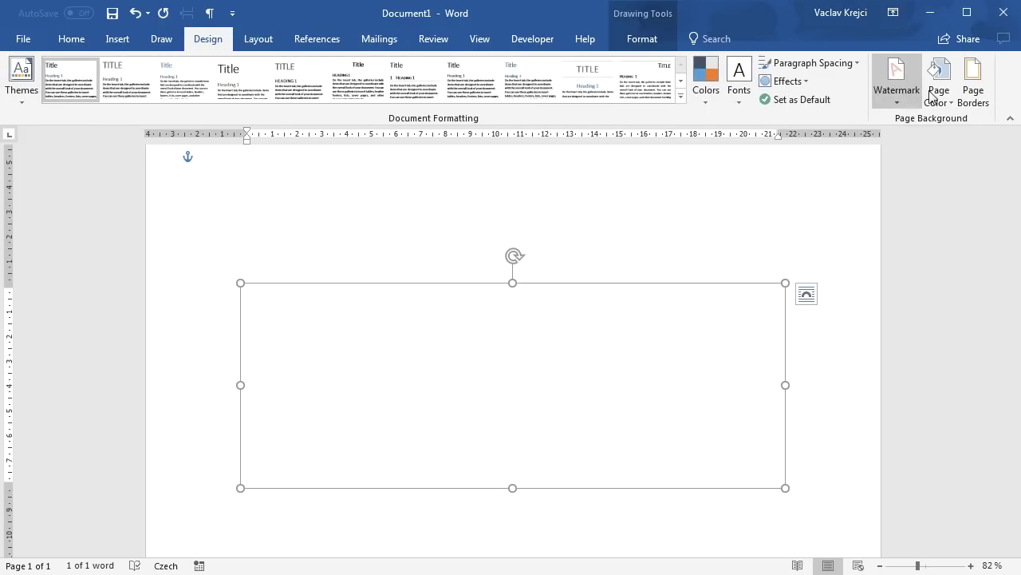
pyautogui.click(938, 100)
pyautogui.click(943, 135)
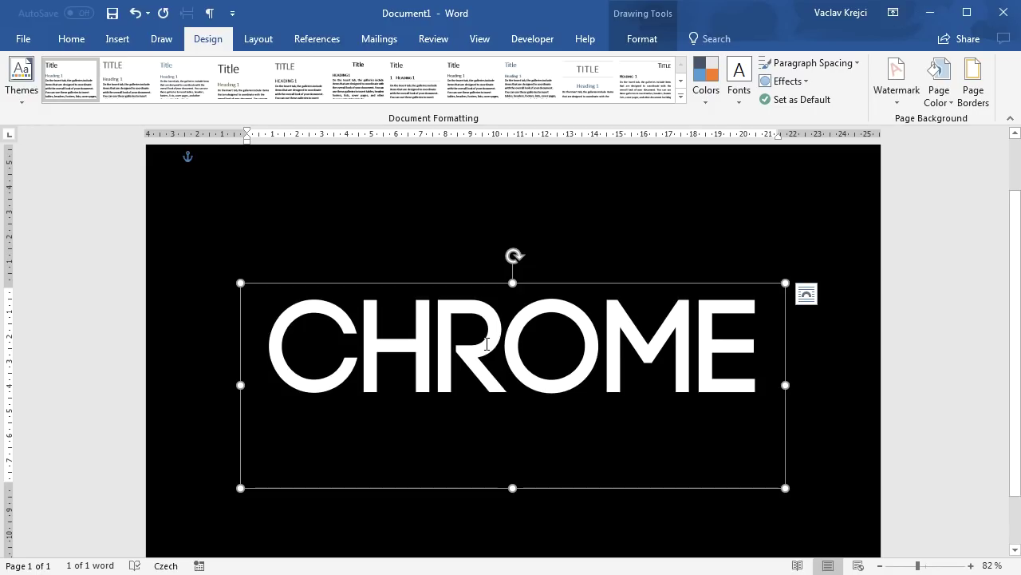
# Format the CHROME text with no text fill and a gradient line as its text outline
pyautogui.scroll(-2, 479, 271)
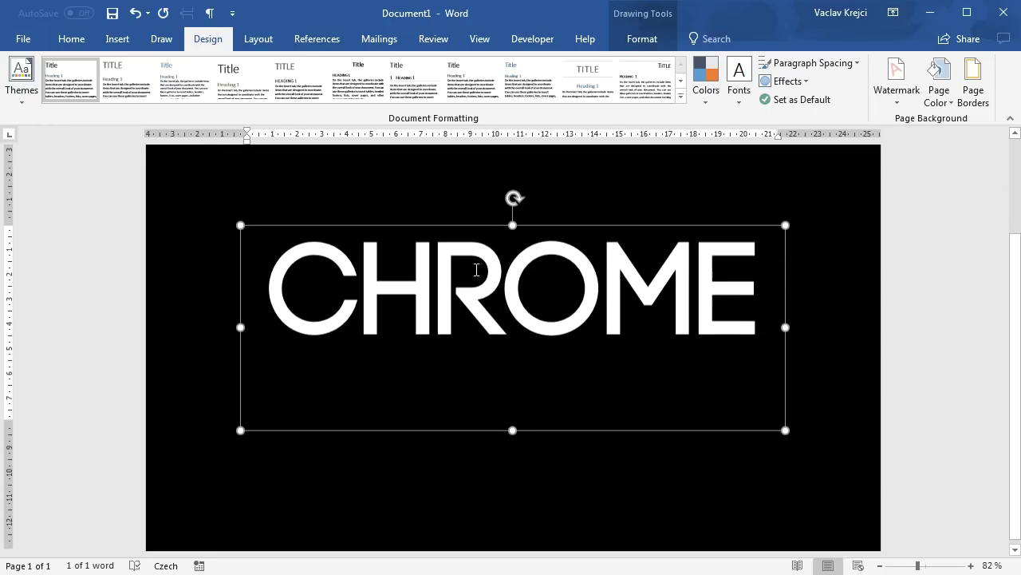
pyautogui.rightClick(439, 224)
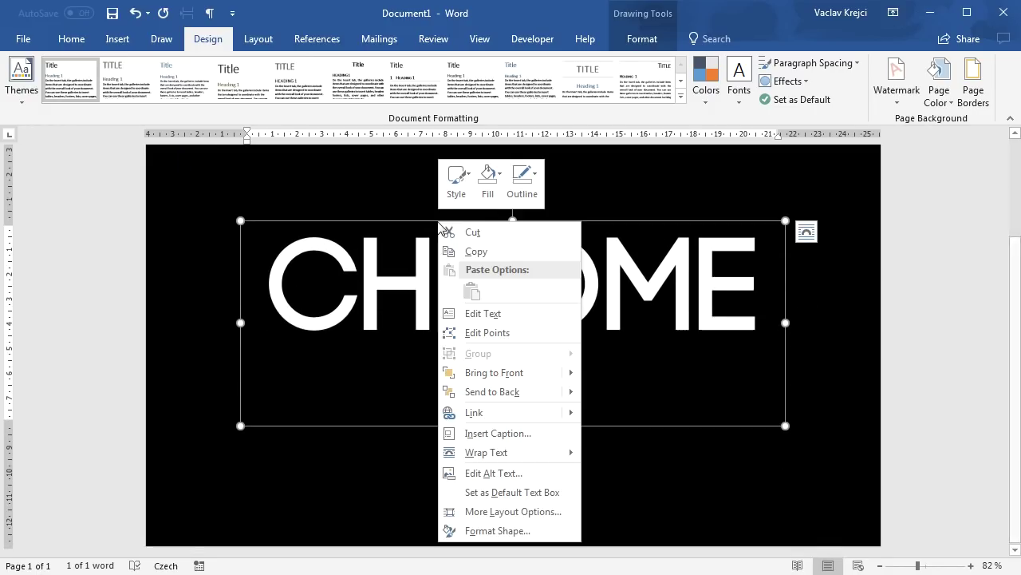
pyautogui.click(499, 531)
pyautogui.click(828, 173)
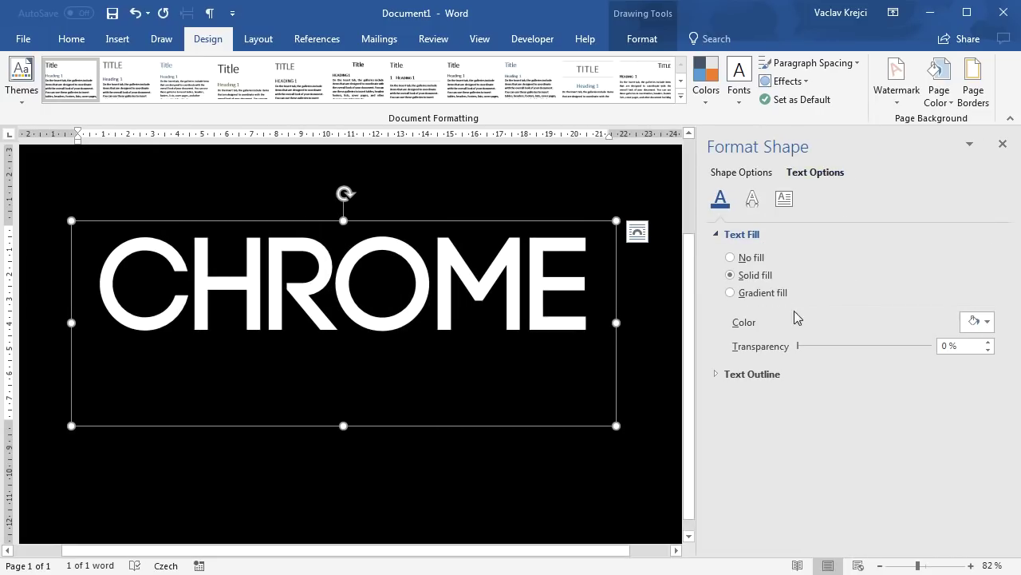
pyautogui.click(750, 258)
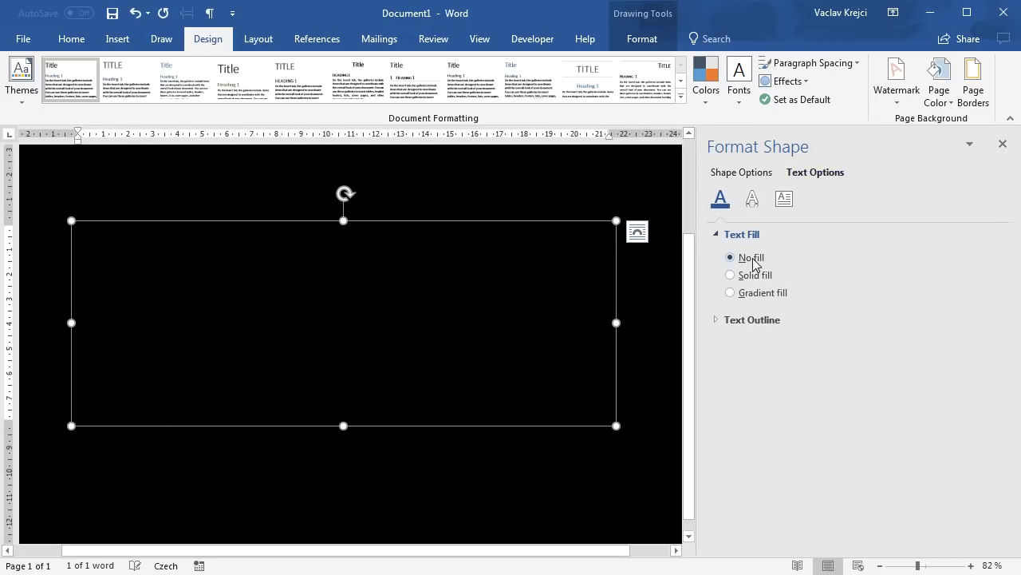
pyautogui.click(751, 319)
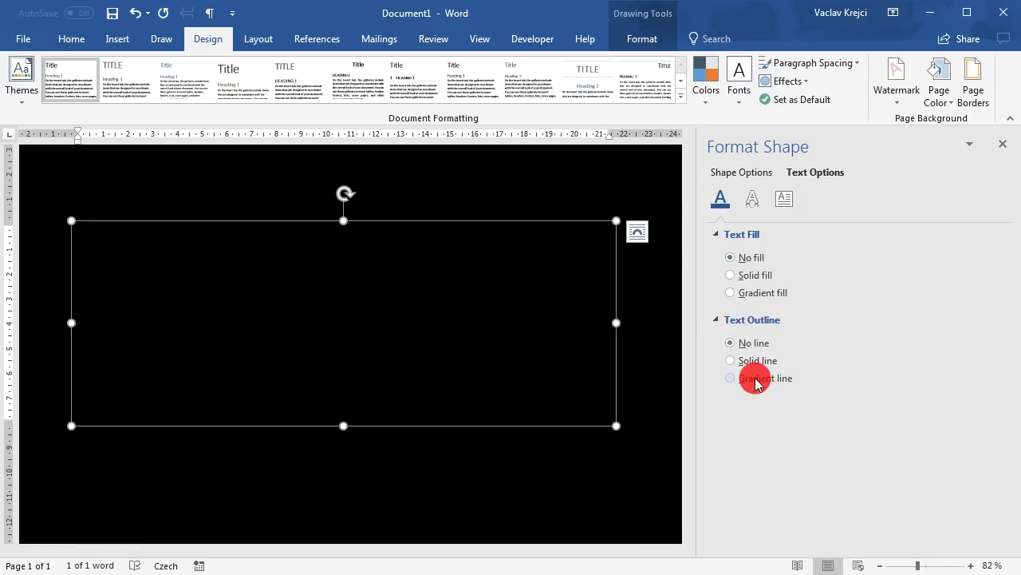
pyautogui.click(757, 379)
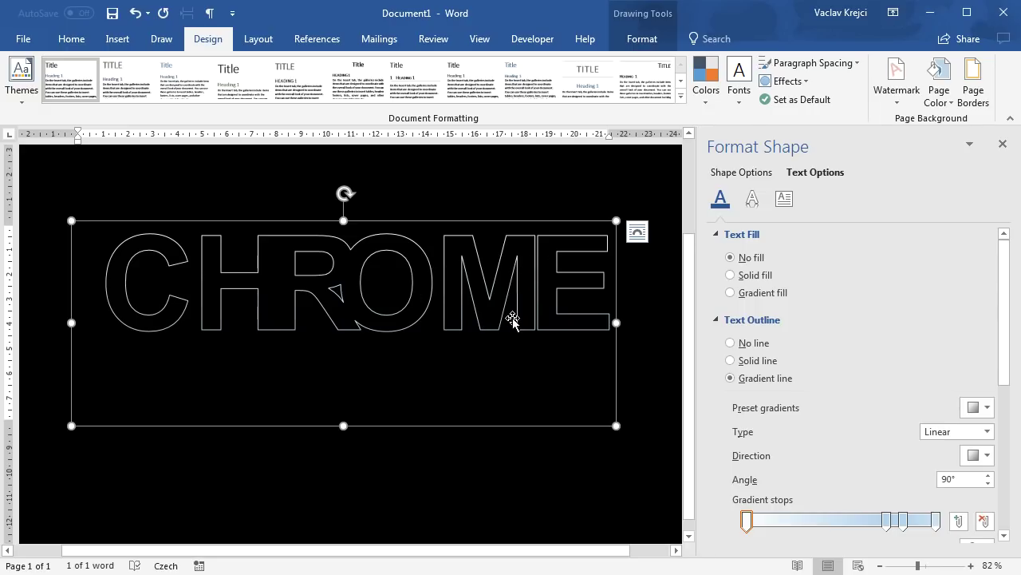
# Enable kerning for fonts of 150 points and above on the CHROME text
pyautogui.click(62, 42)
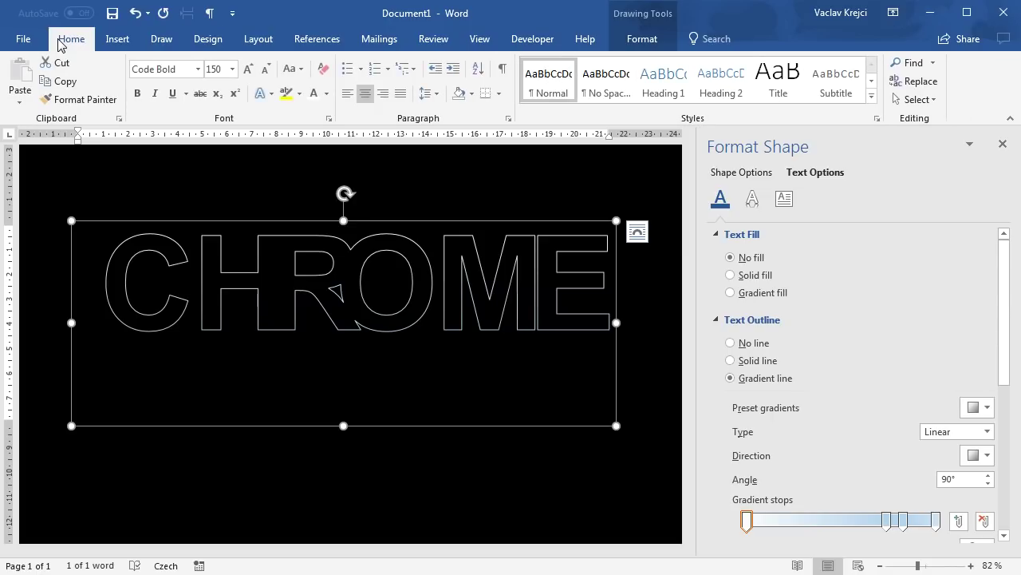
pyautogui.click(328, 119)
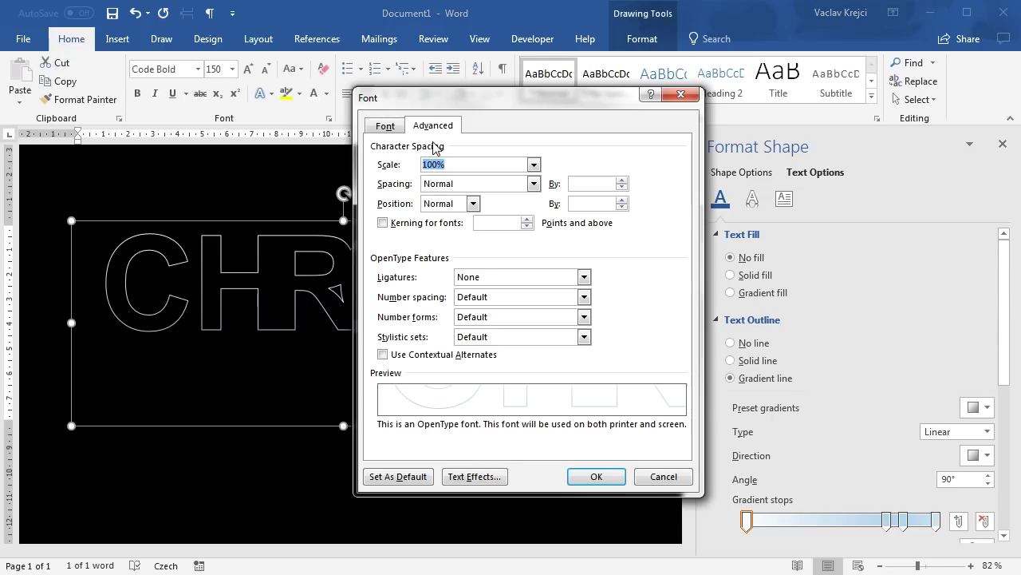
pyautogui.click(426, 223)
pyautogui.click(465, 223)
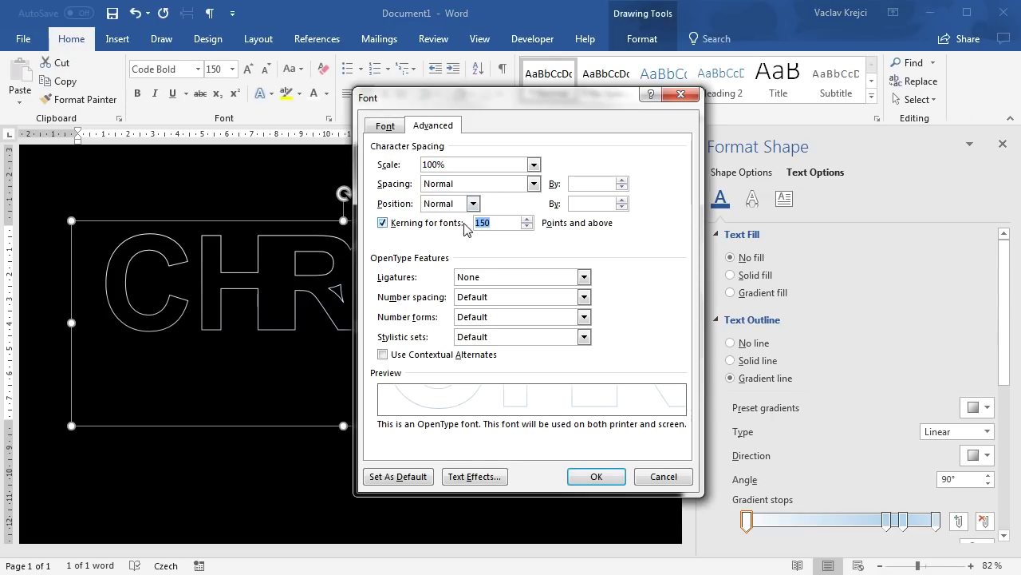
pyautogui.click(594, 476)
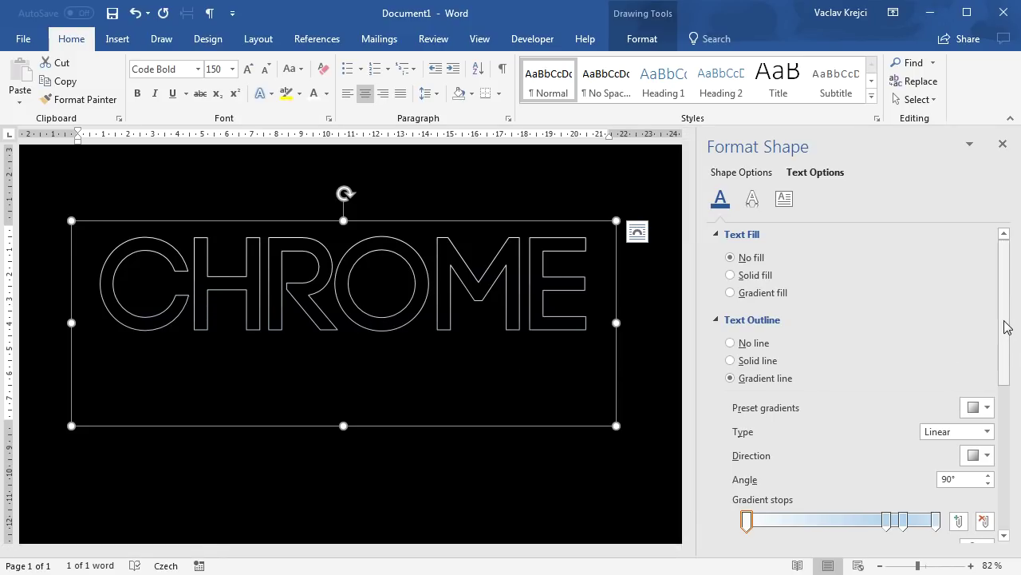
# Move the second gradient stop of the text outline to 53% and color it white
pyautogui.moveTo(1001, 327); pyautogui.dragTo(1002, 369)
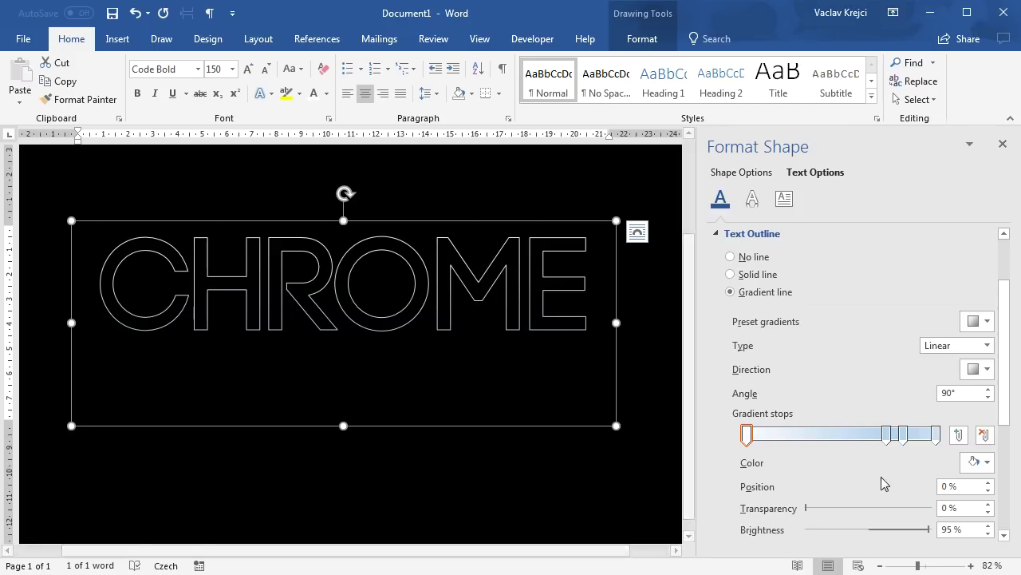
pyautogui.moveTo(886, 438); pyautogui.dragTo(846, 437)
pyautogui.click(987, 462)
pyautogui.click(966, 495)
# Color the third and last gradient stops of the text outline white
pyautogui.scroll(-3, 1004, 412)
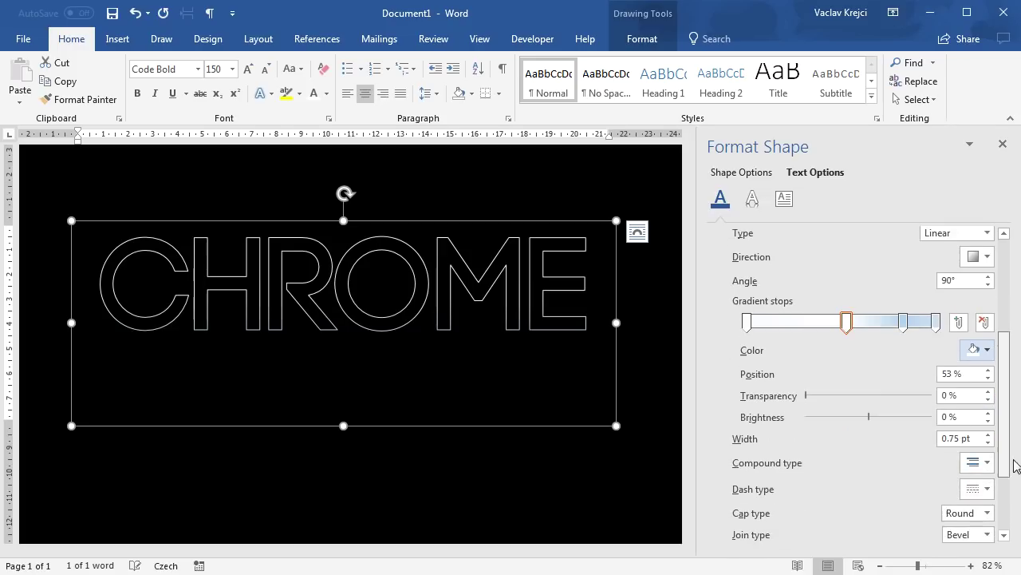
pyautogui.click(905, 321)
pyautogui.click(969, 348)
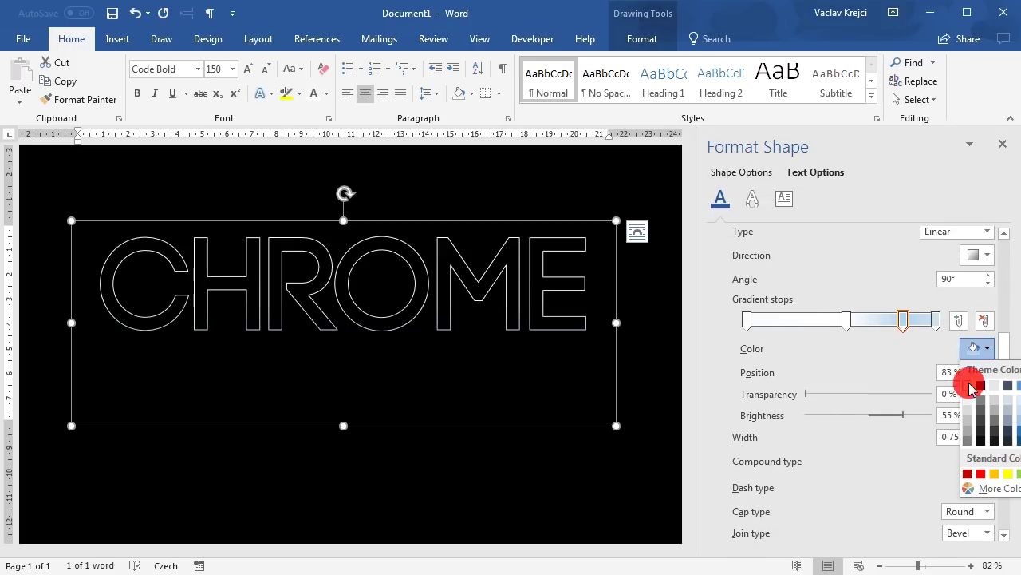
pyautogui.click(968, 387)
pyautogui.click(936, 320)
pyautogui.click(987, 348)
pyautogui.click(968, 387)
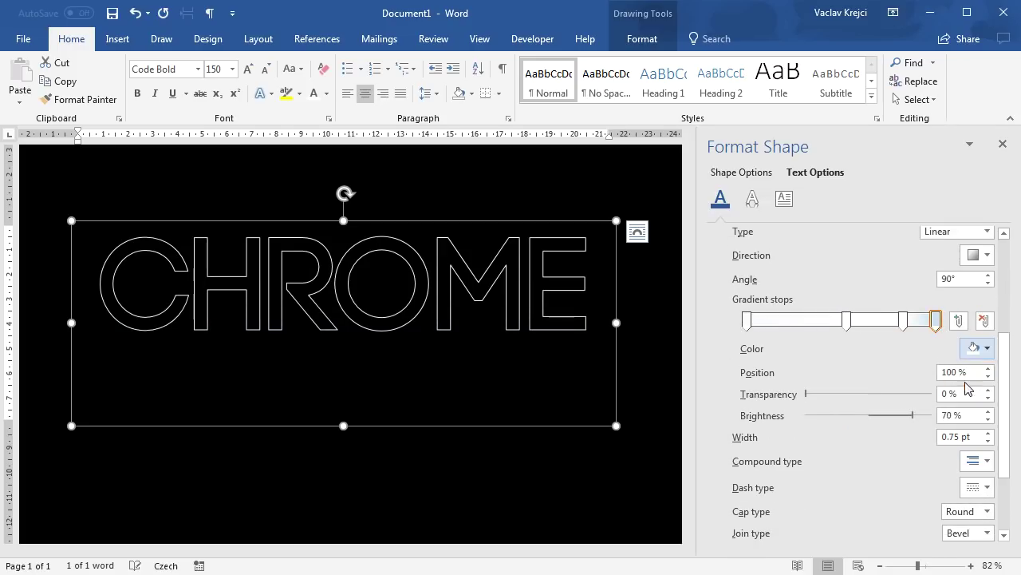
# Set the second outline gradient stop's transparency to 51%, and move the third stop to 58% with 14% transparency
pyautogui.click(747, 320)
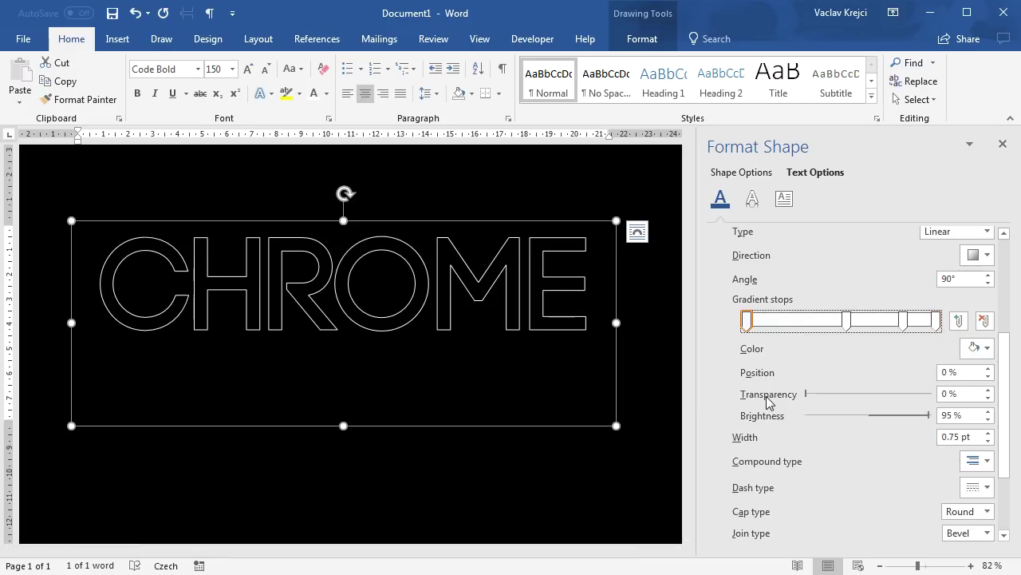
pyautogui.click(846, 321)
pyautogui.moveTo(809, 395); pyautogui.dragTo(873, 398)
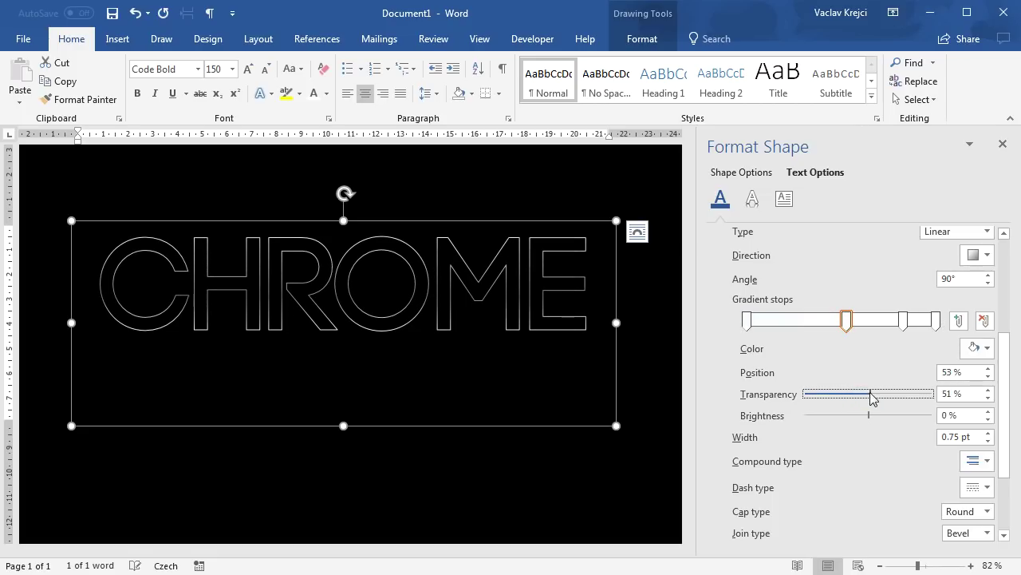
pyautogui.moveTo(900, 322); pyautogui.dragTo(856, 327)
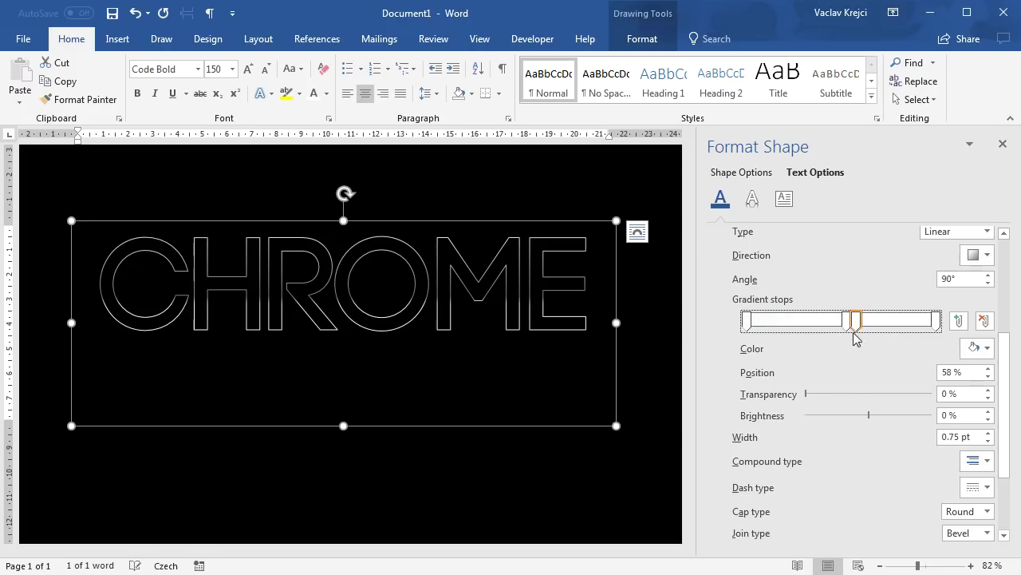
pyautogui.moveTo(806, 394)
pyautogui.mouseDown()
pyautogui.moveTo(847, 395)
pyautogui.moveTo(824, 394)
pyautogui.mouseUp()
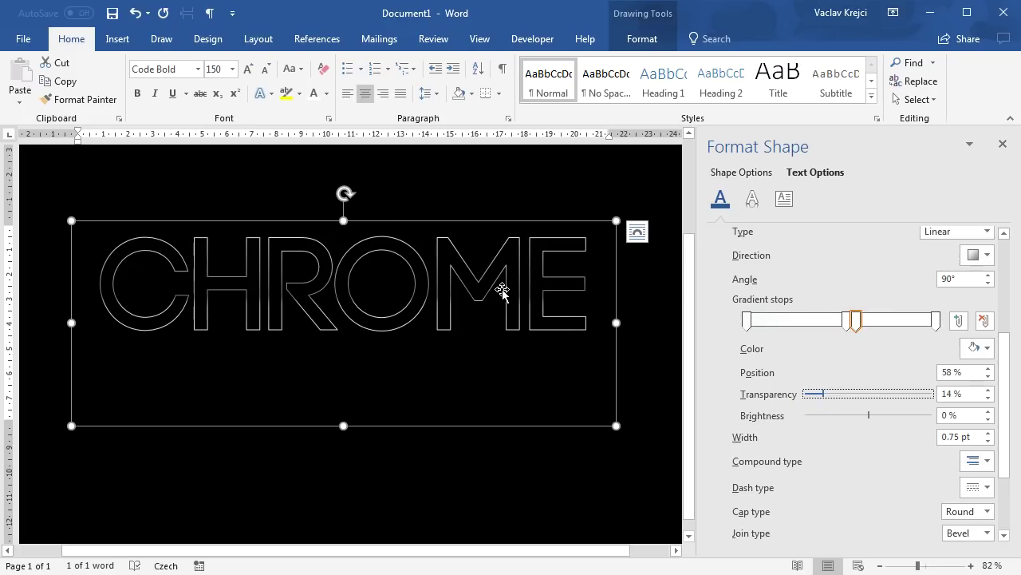
# Set the third outline gradient stop's transparency to 65%, and move the last stop to 83% with 22% transparency
pyautogui.click(936, 320)
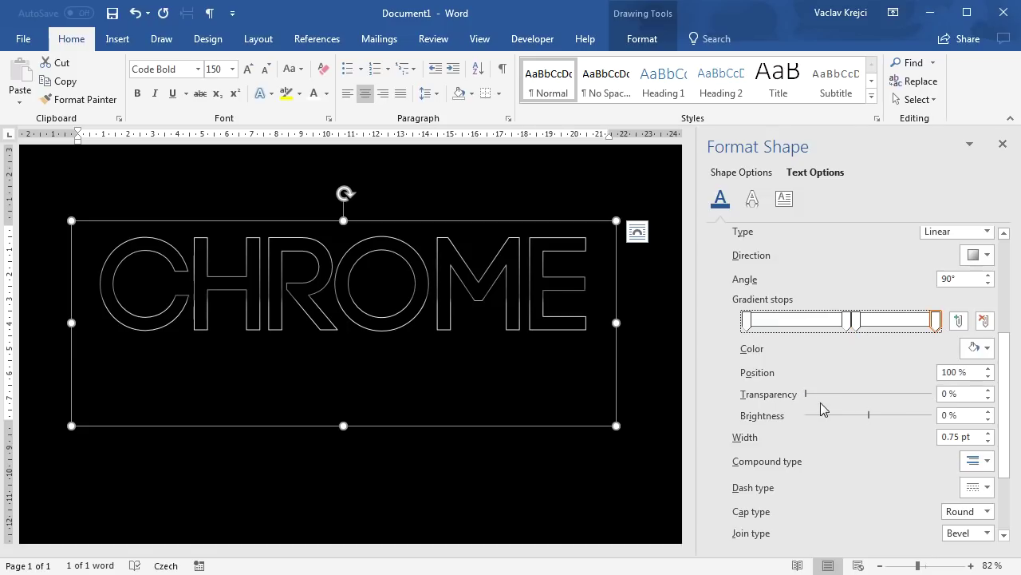
pyautogui.moveTo(806, 393); pyautogui.dragTo(834, 394)
pyautogui.click(856, 322)
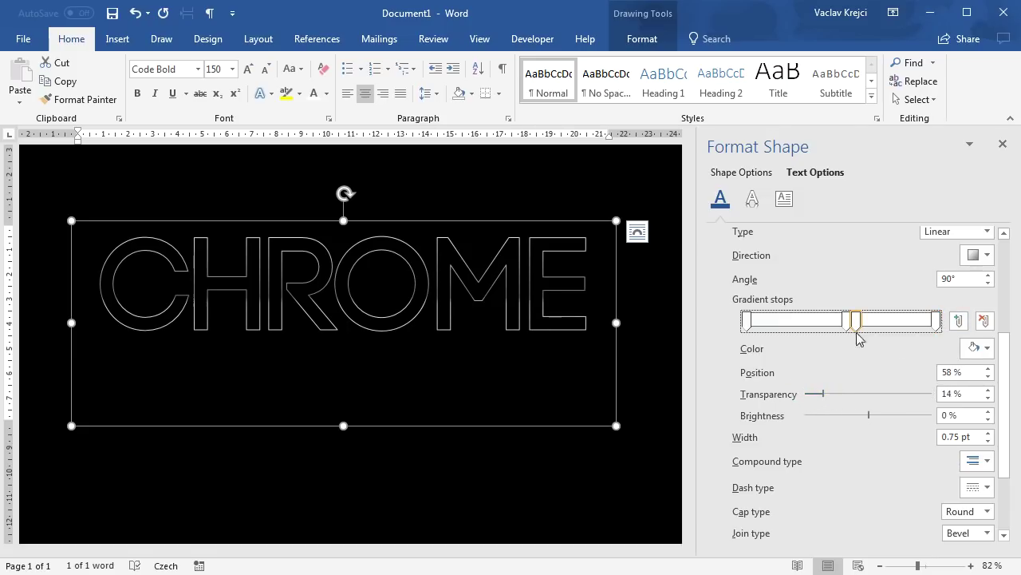
pyautogui.moveTo(822, 394); pyautogui.dragTo(888, 394)
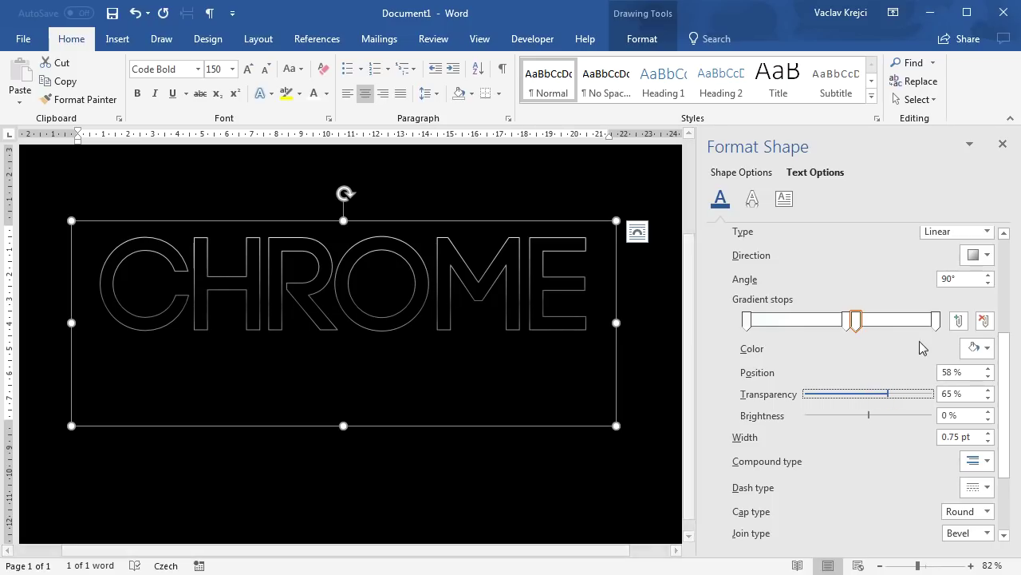
pyautogui.moveTo(938, 321); pyautogui.dragTo(906, 329)
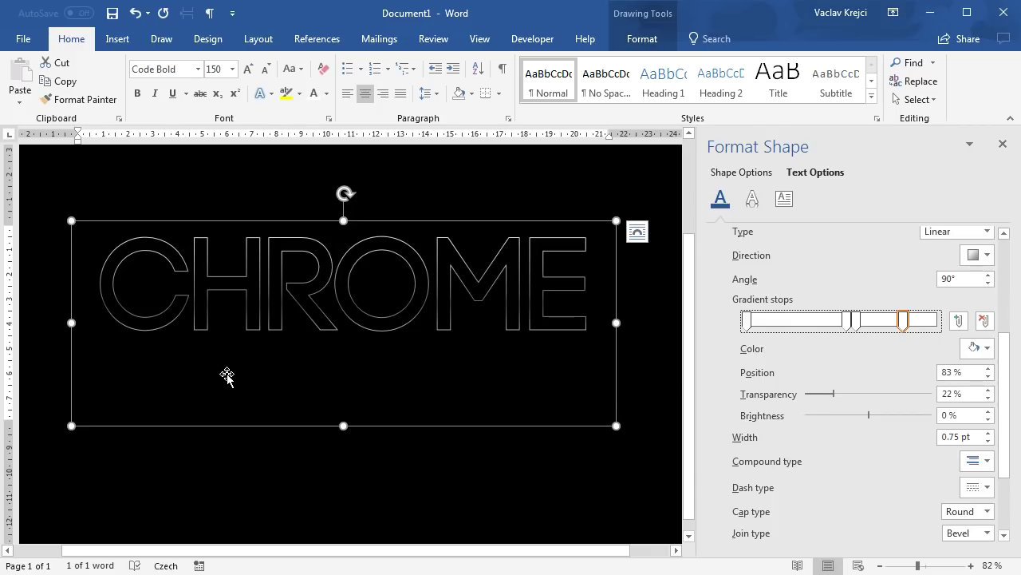
# Increase the text outline width to 1.5 pt
pyautogui.click(988, 434)
pyautogui.click(988, 434)
pyautogui.click(987, 433)
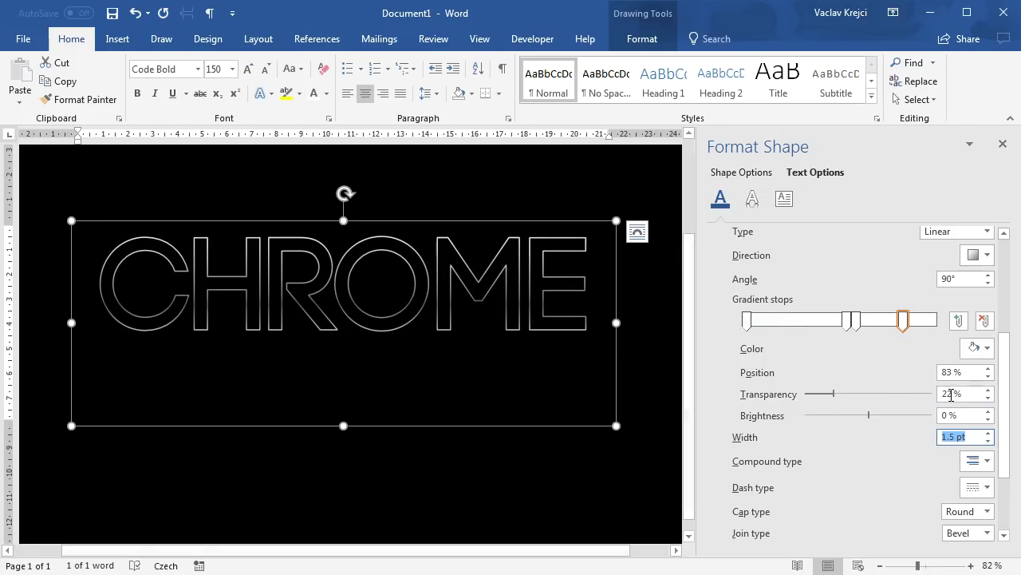
# Apply a gradient text fill and remove its first and last stops, keeping only those at 53% and 58%
pyautogui.moveTo(1004, 405); pyautogui.dragTo(1002, 321)
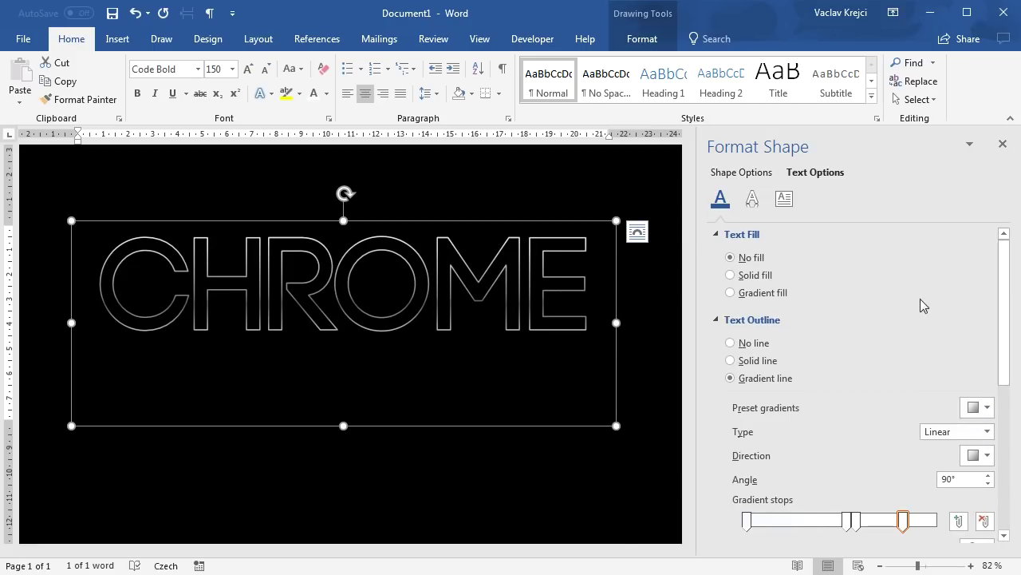
pyautogui.click(759, 320)
pyautogui.click(759, 294)
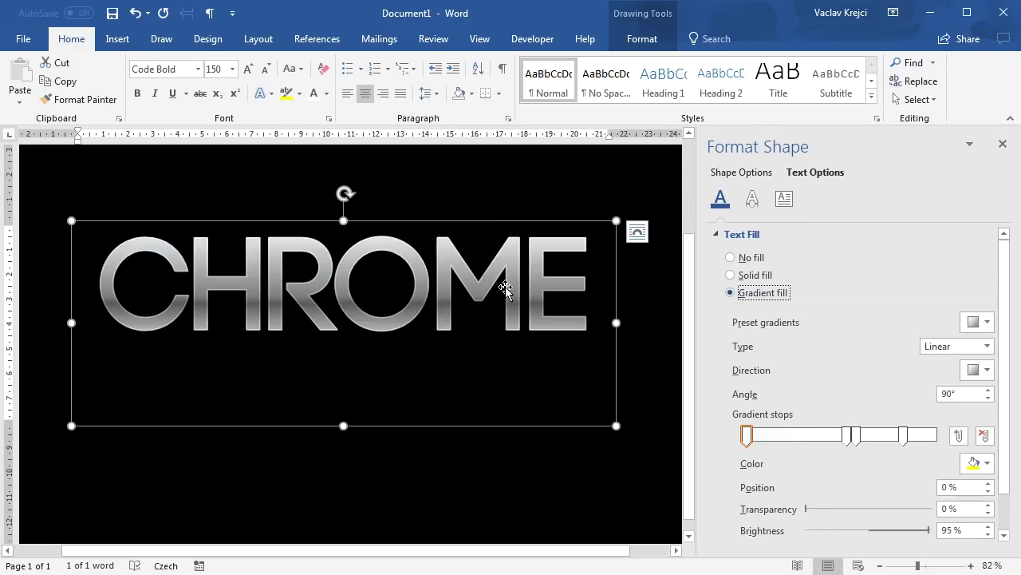
pyautogui.scroll(-1, 999, 404)
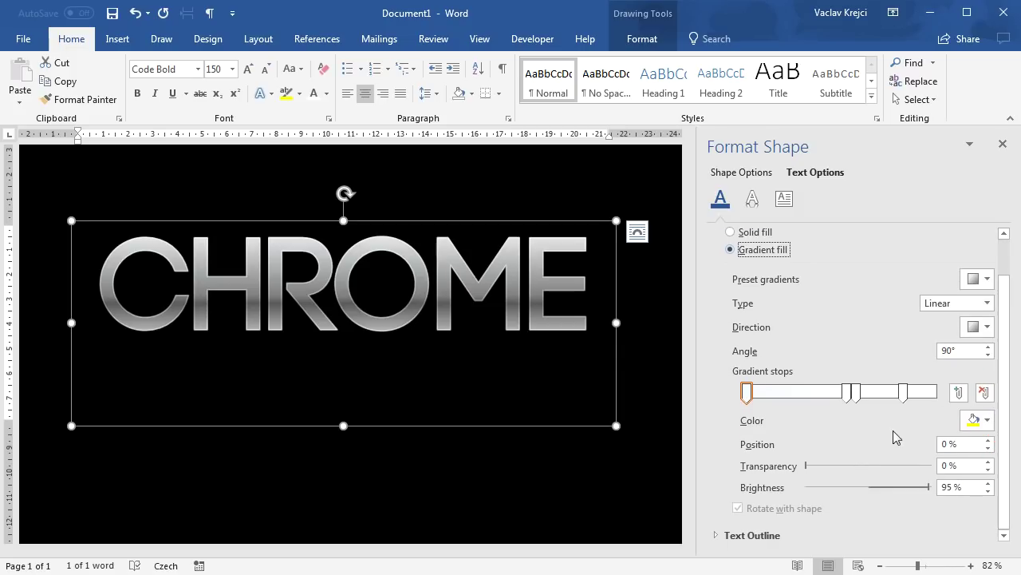
pyautogui.click(849, 392)
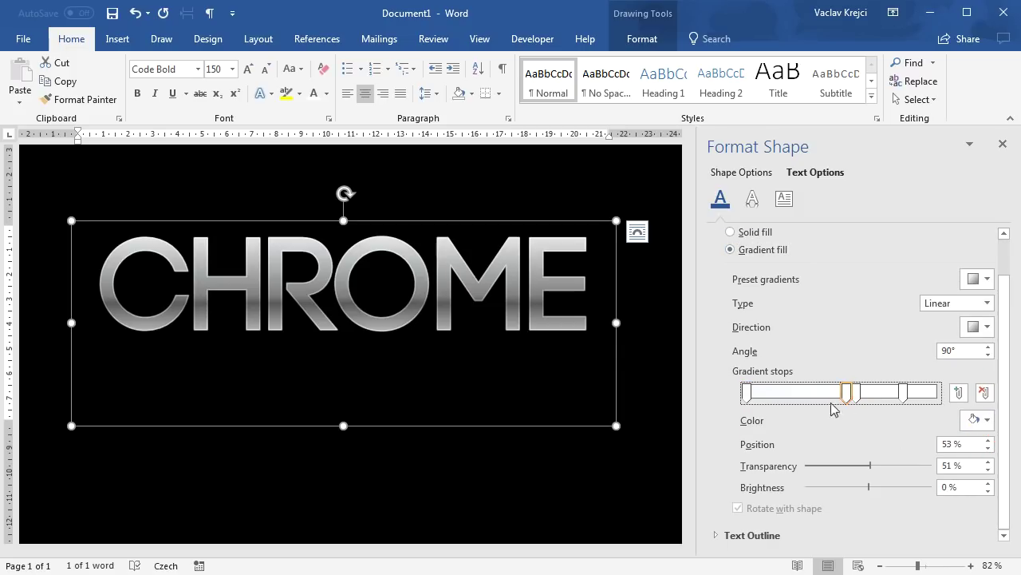
pyautogui.moveTo(747, 393)
pyautogui.mouseDown()
pyautogui.moveTo(790, 415)
pyautogui.moveTo(907, 426)
pyautogui.moveTo(857, 411)
pyautogui.mouseUp()
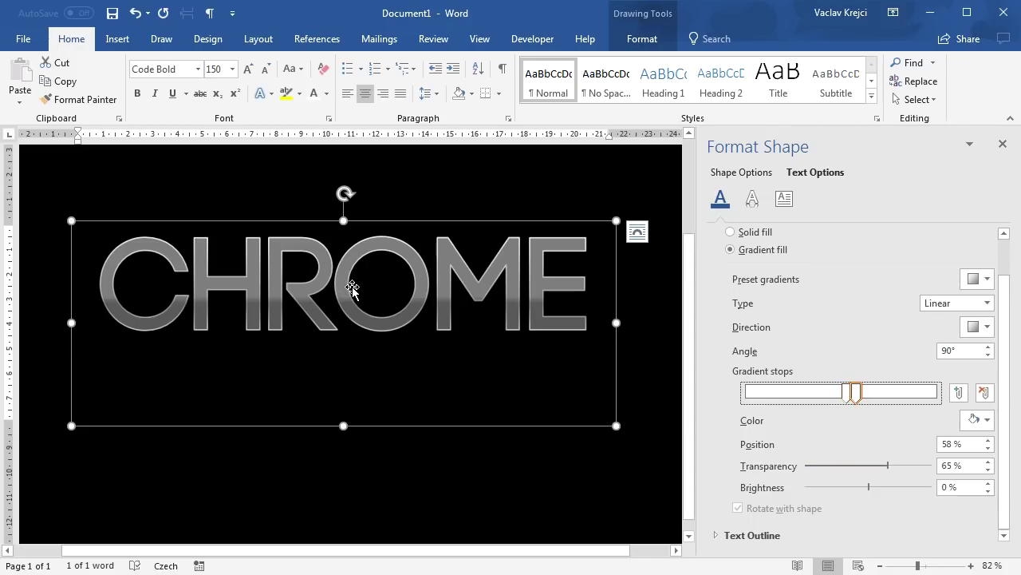
# Set the transparency of both remaining text fill gradient stops to 0%
pyautogui.click(849, 395)
pyautogui.click(858, 395)
pyautogui.click(822, 466)
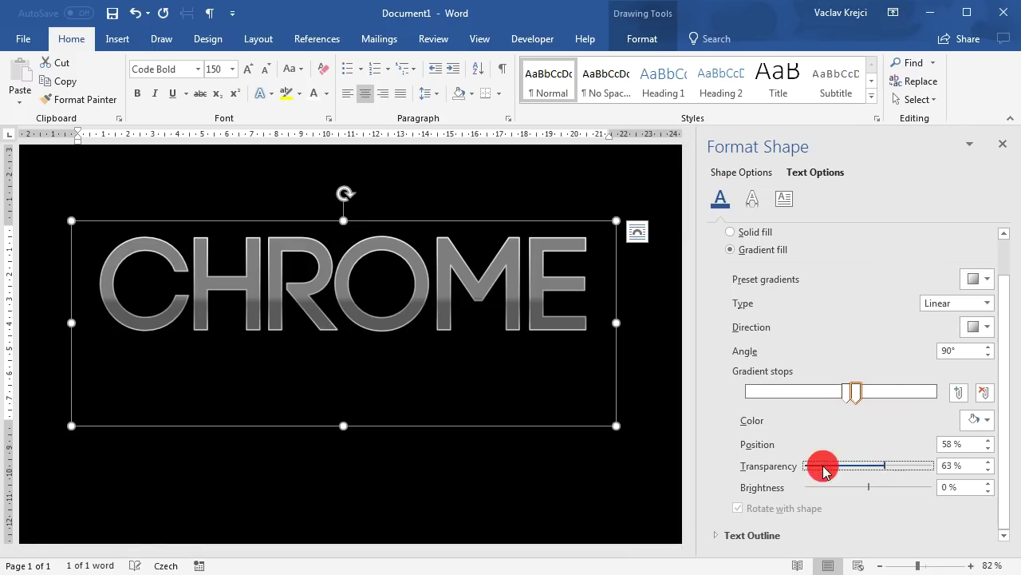
pyautogui.moveTo(824, 471); pyautogui.dragTo(809, 465)
pyautogui.click(846, 394)
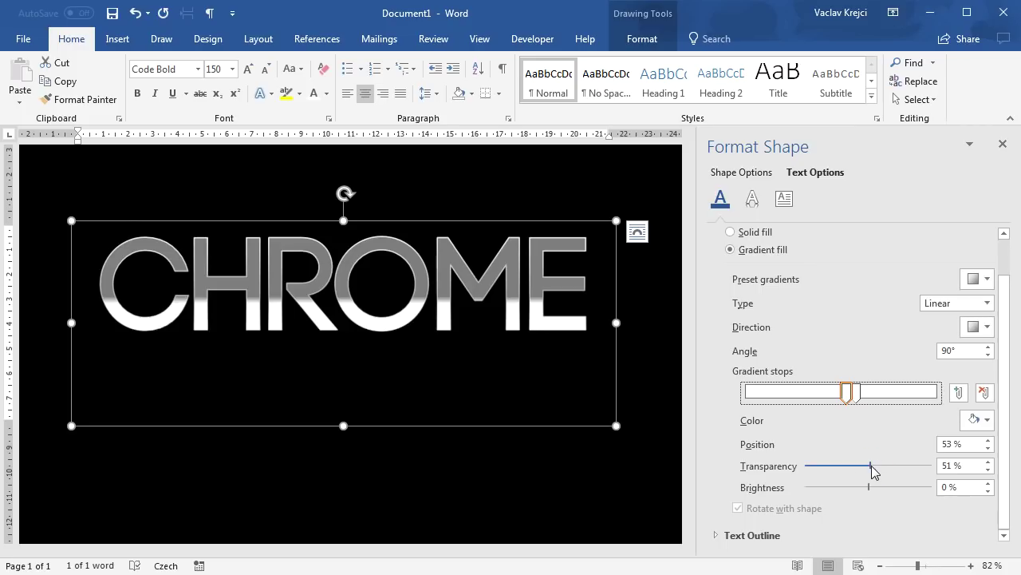
pyautogui.moveTo(872, 470); pyautogui.dragTo(779, 471)
# Color the 58% fill gradient stop black and bring the white and black stops together at about 51%
pyautogui.click(857, 401)
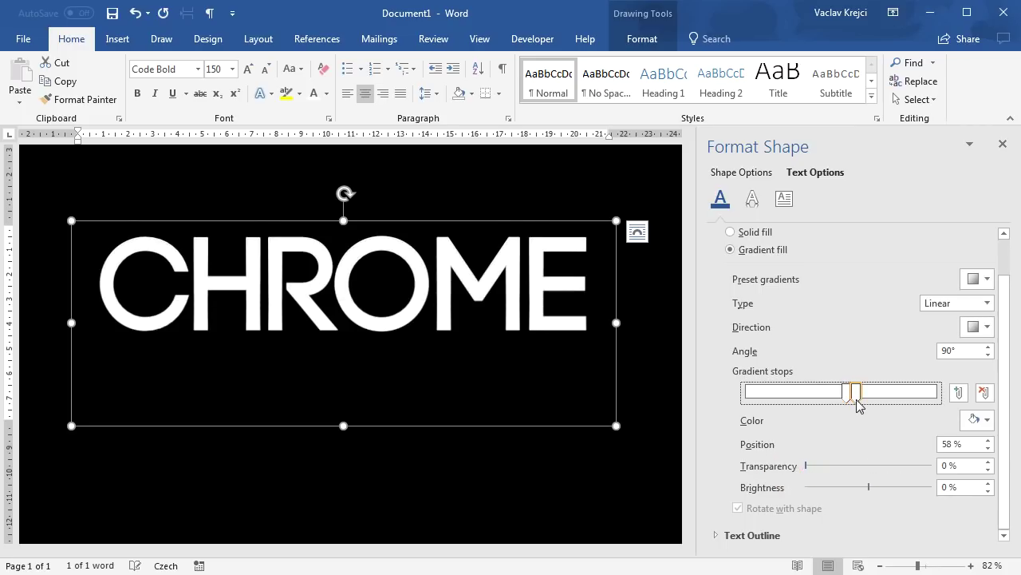
pyautogui.click(974, 421)
pyautogui.click(985, 463)
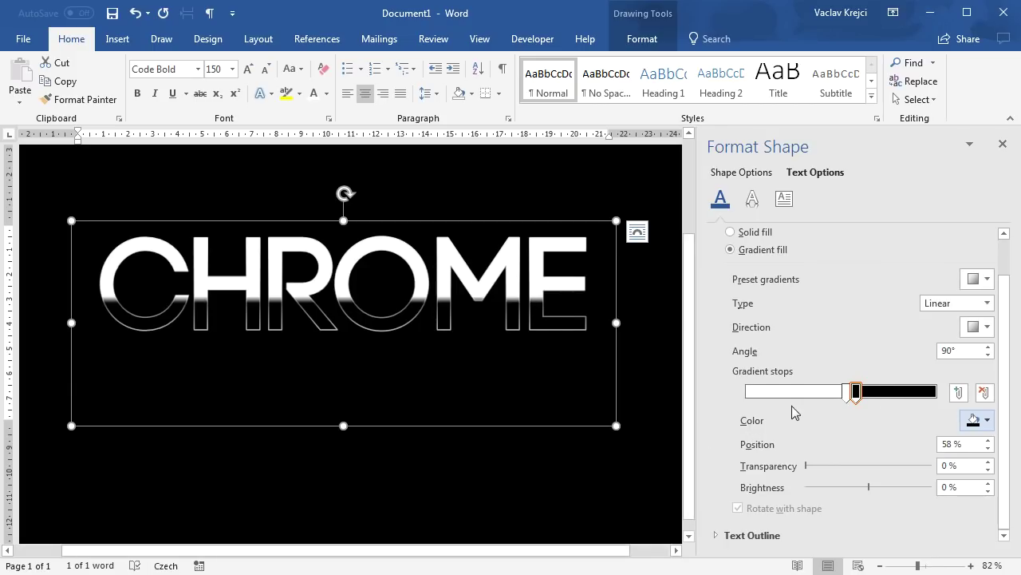
pyautogui.moveTo(850, 396); pyautogui.dragTo(843, 399)
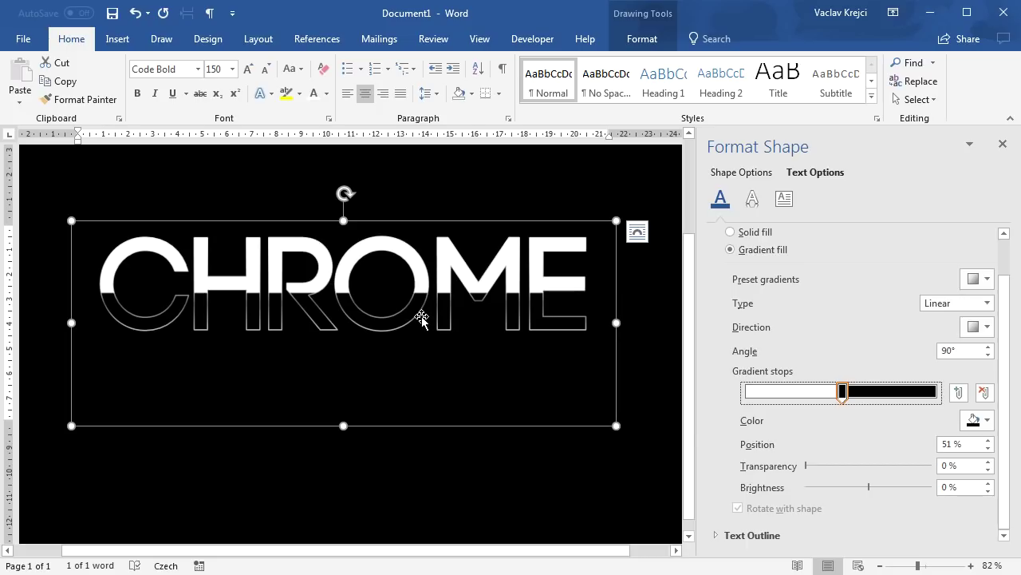
# Add a text fill gradient stop at 26% and color it light blue from the standard colors
pyautogui.click(795, 393)
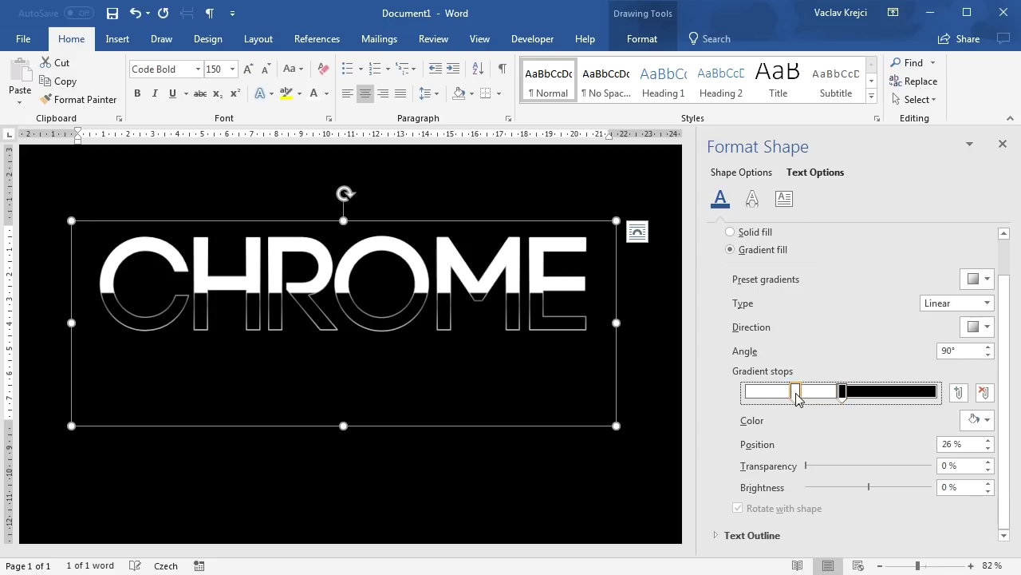
pyautogui.click(978, 421)
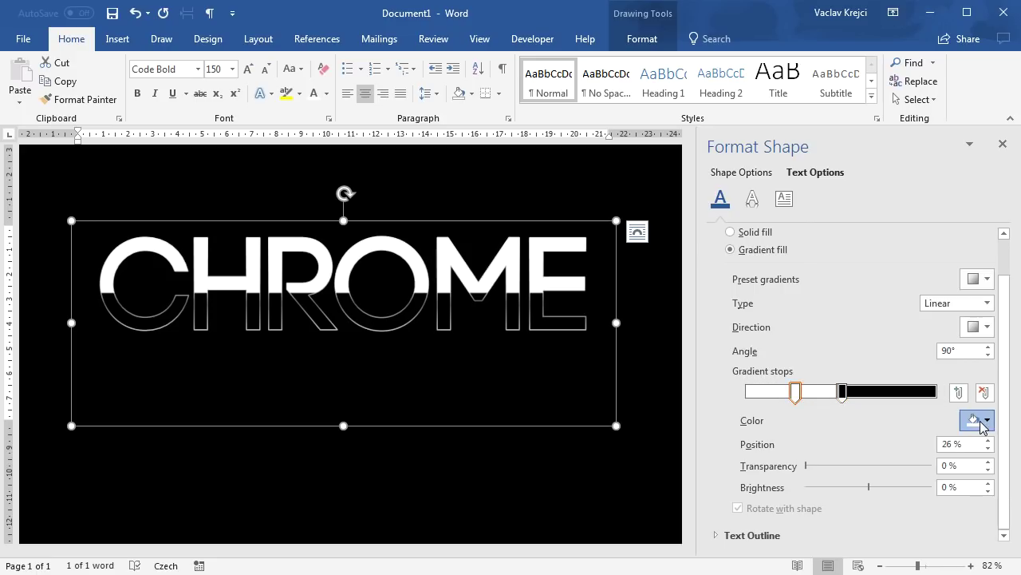
pyautogui.click(990, 560)
pyautogui.moveTo(403, 155); pyautogui.dragTo(545, 165)
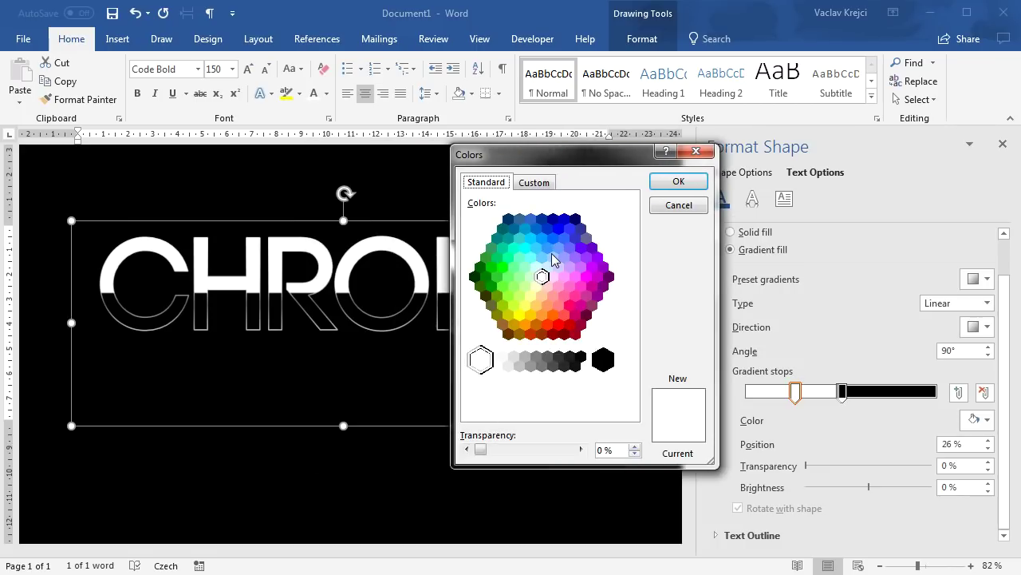
pyautogui.click(560, 248)
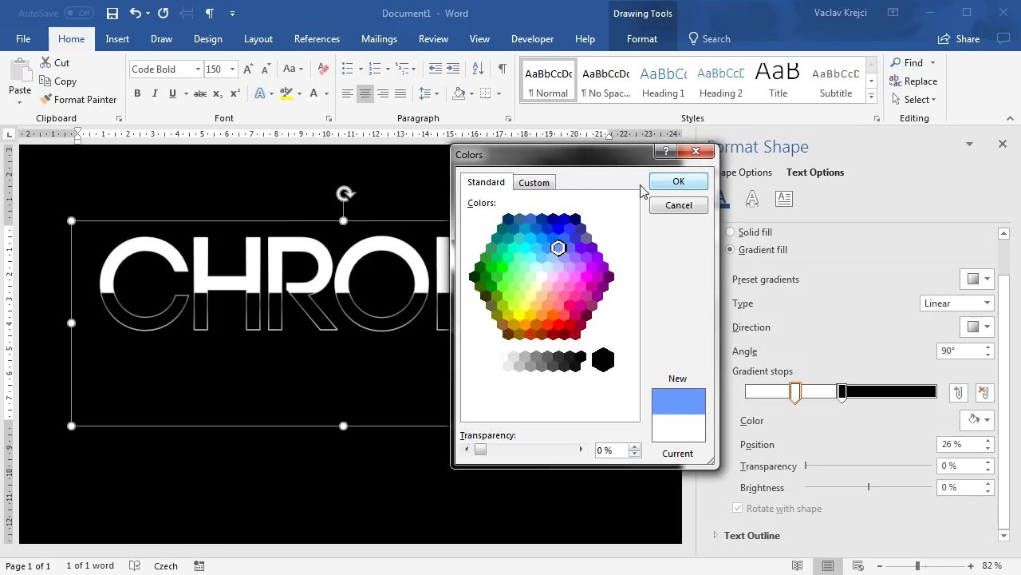
pyautogui.click(677, 182)
# Add a text fill gradient stop at 78% and color it pink from the standard colors
pyautogui.click(894, 391)
pyautogui.click(973, 420)
pyautogui.click(974, 421)
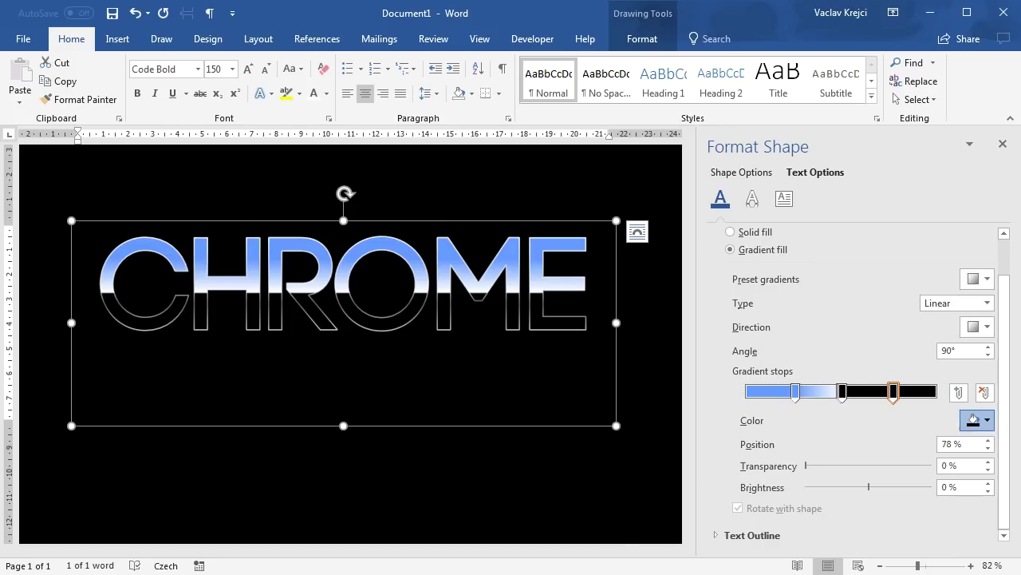
pyautogui.click(565, 295)
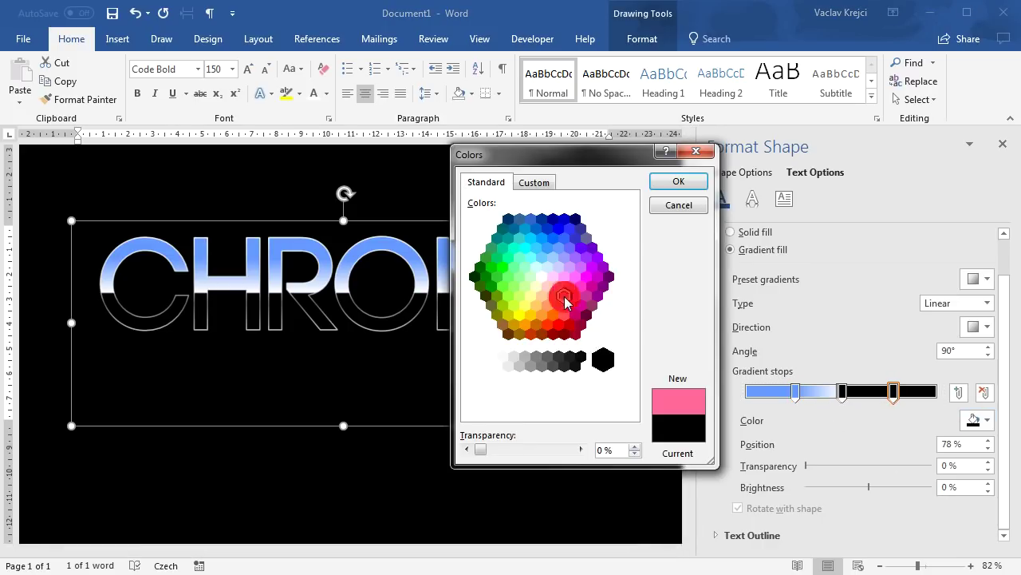
pyautogui.click(678, 181)
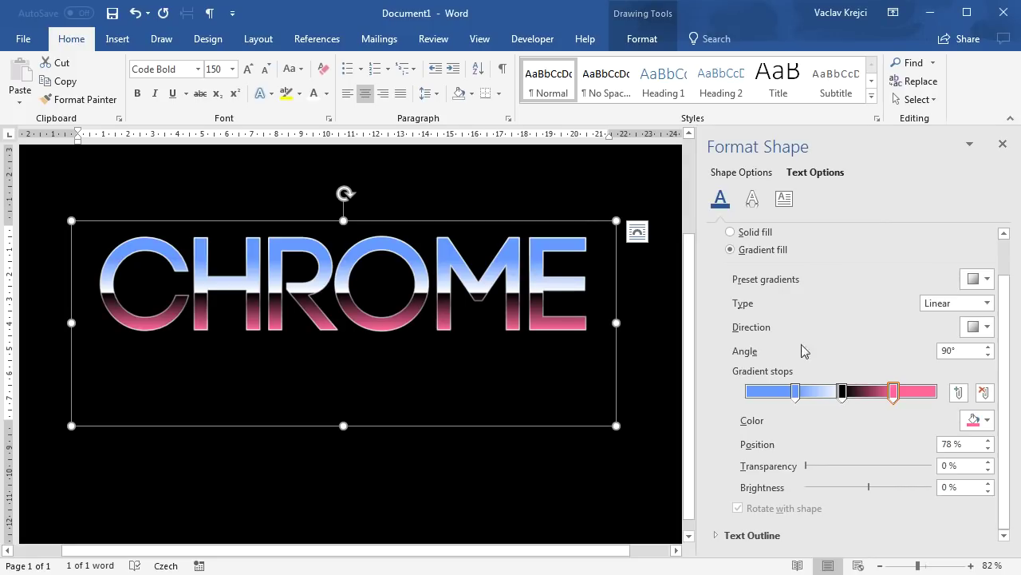
# Move the pink fill stop slightly closer to the black one, and add a lighter pink stop at 91%
pyautogui.moveTo(893, 391); pyautogui.dragTo(884, 391)
pyautogui.click(919, 391)
pyautogui.click(975, 420)
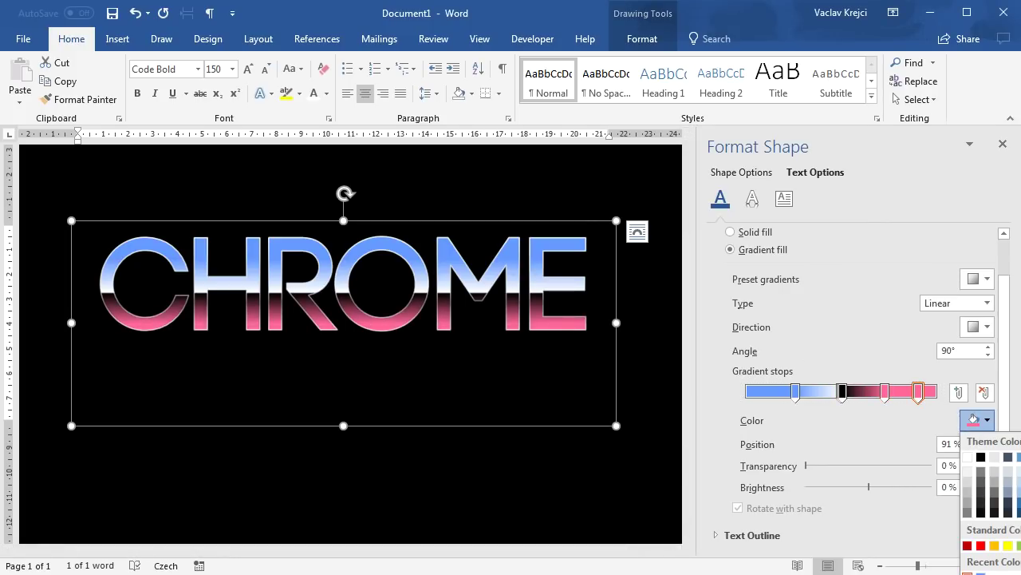
pyautogui.click(989, 570)
pyautogui.click(535, 182)
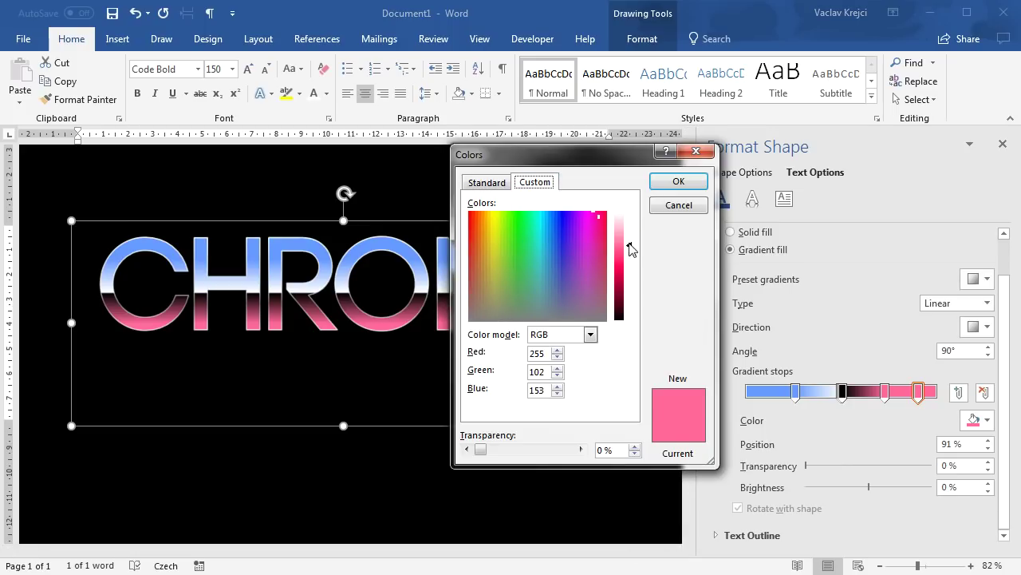
pyautogui.moveTo(630, 250); pyautogui.dragTo(630, 228)
pyautogui.click(678, 181)
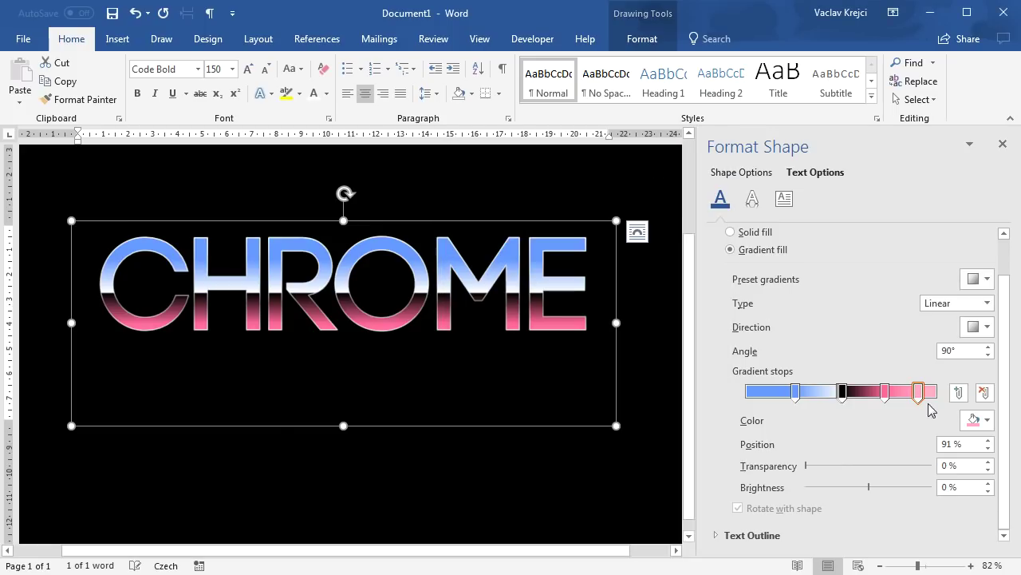
pyautogui.click(798, 394)
pyautogui.moveTo(798, 394); pyautogui.dragTo(793, 393)
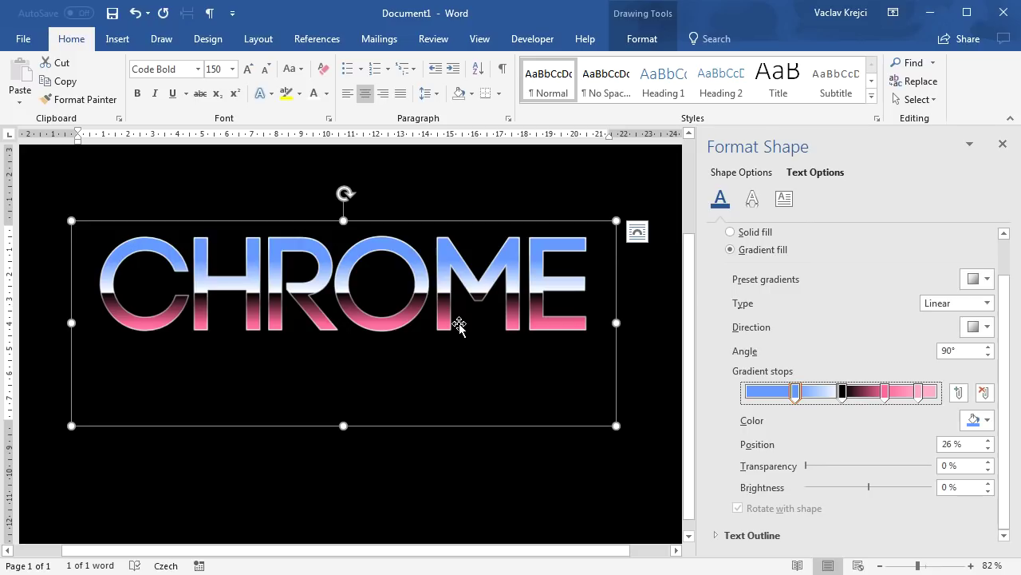
# Duplicate the CHROME text box and place the copy exactly over the original
pyautogui.click(597, 389)
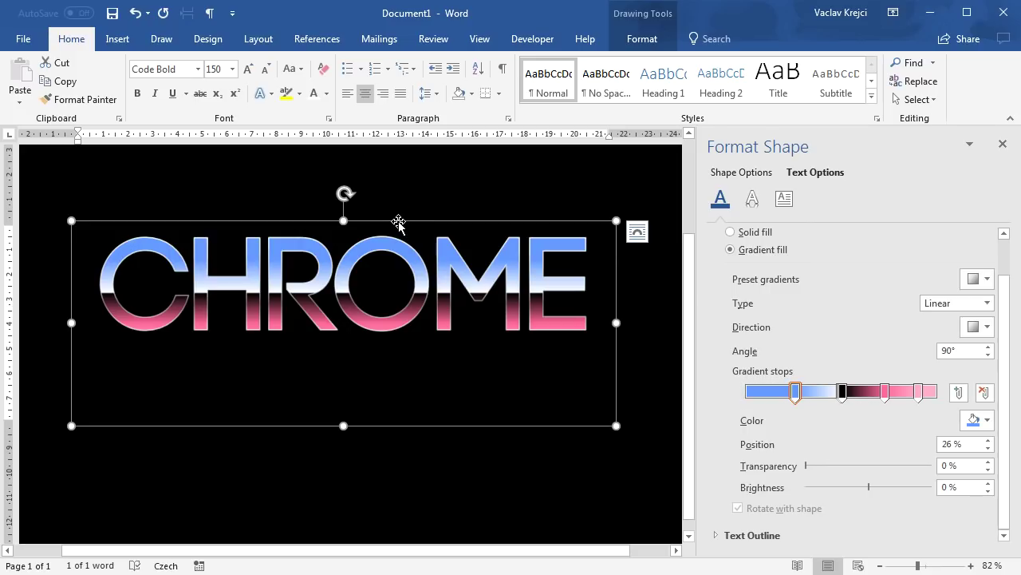
pyautogui.hotkey('ctrl', 'c')
pyautogui.hotkey('ctrl', 'v')
pyautogui.moveTo(405, 232); pyautogui.dragTo(395, 222)
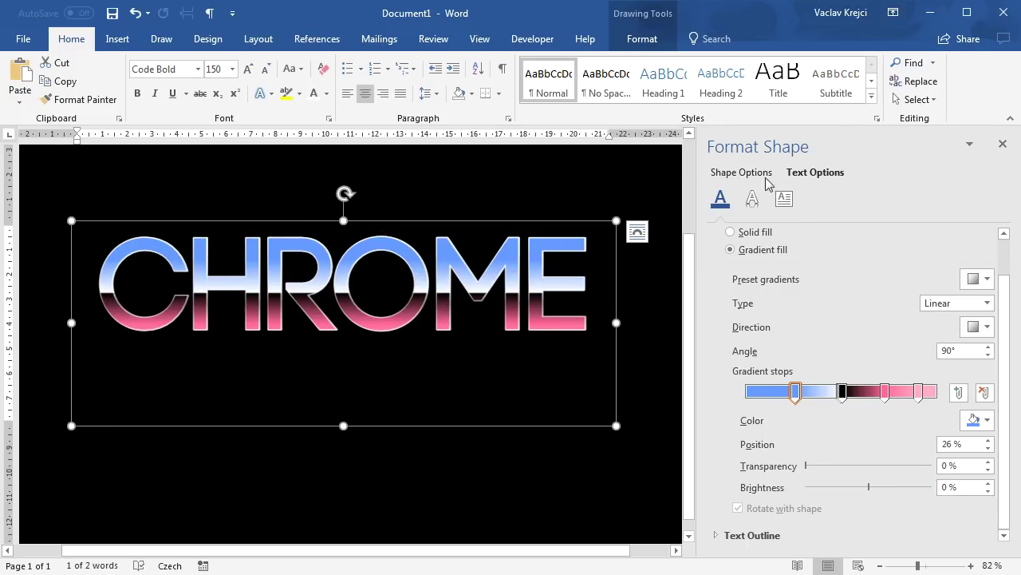
# Show the list of objects on the page and hide the original text box, Text Box 3
pyautogui.click(916, 99)
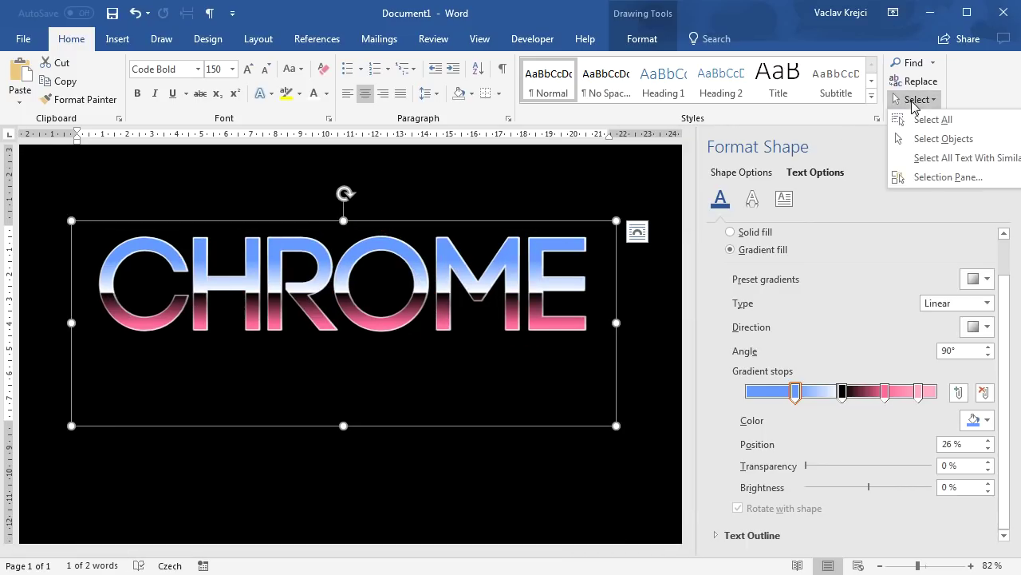
pyautogui.click(929, 177)
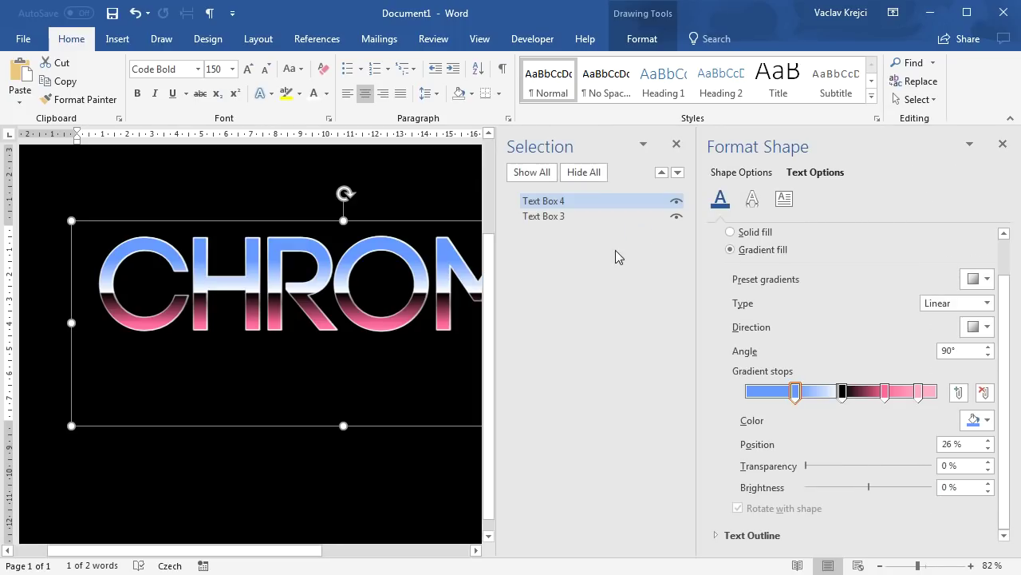
pyautogui.click(675, 216)
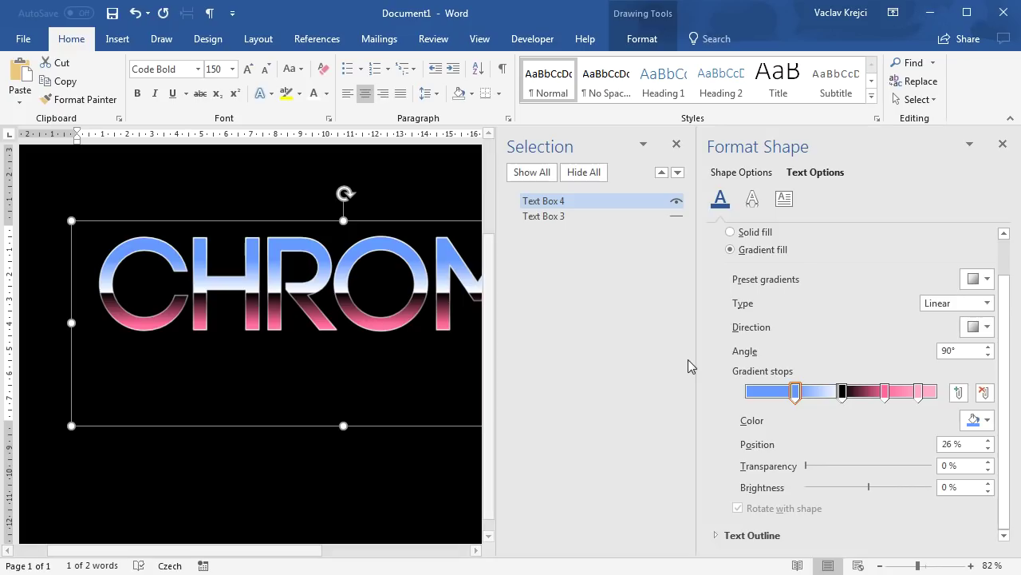
# Remove the text fill from the copied text box, leaving only its outline
pyautogui.scroll(1, 788, 272)
pyautogui.click(739, 258)
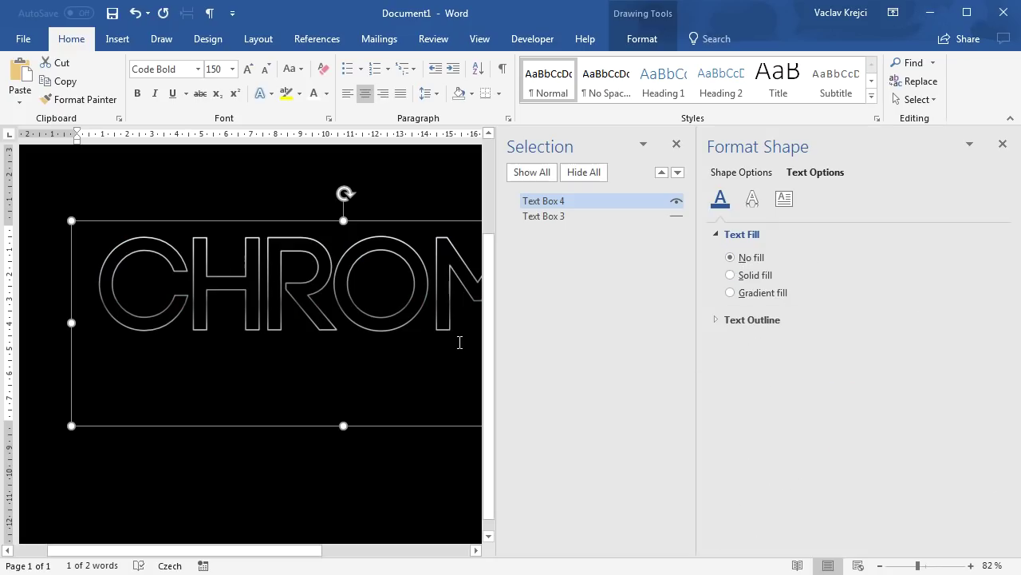
pyautogui.click(741, 234)
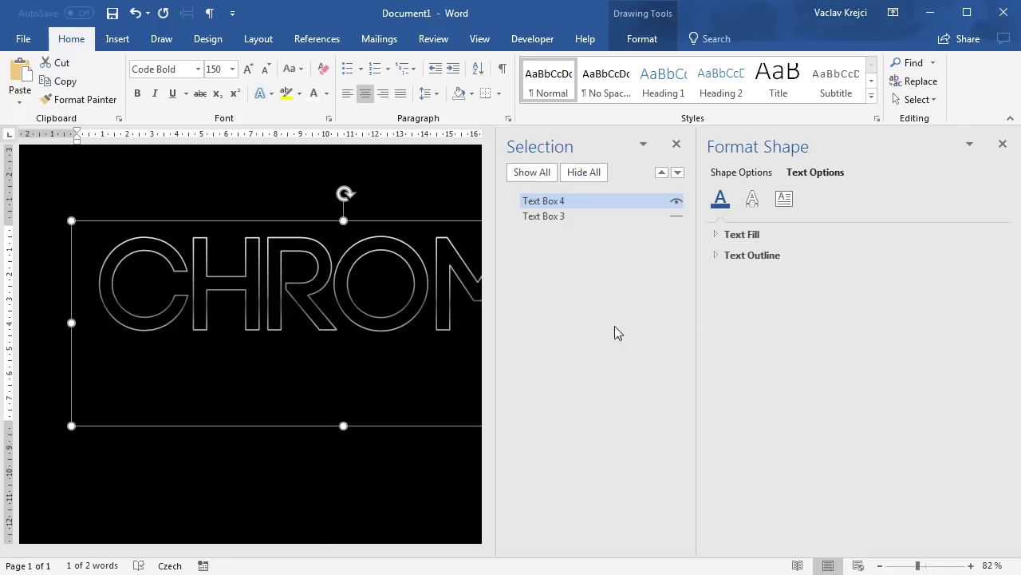
# Change the gradient type of the copied text box's text outline to Path
pyautogui.moveTo(496, 329); pyautogui.dragTo(538, 328)
pyautogui.moveTo(267, 550); pyautogui.dragTo(290, 551)
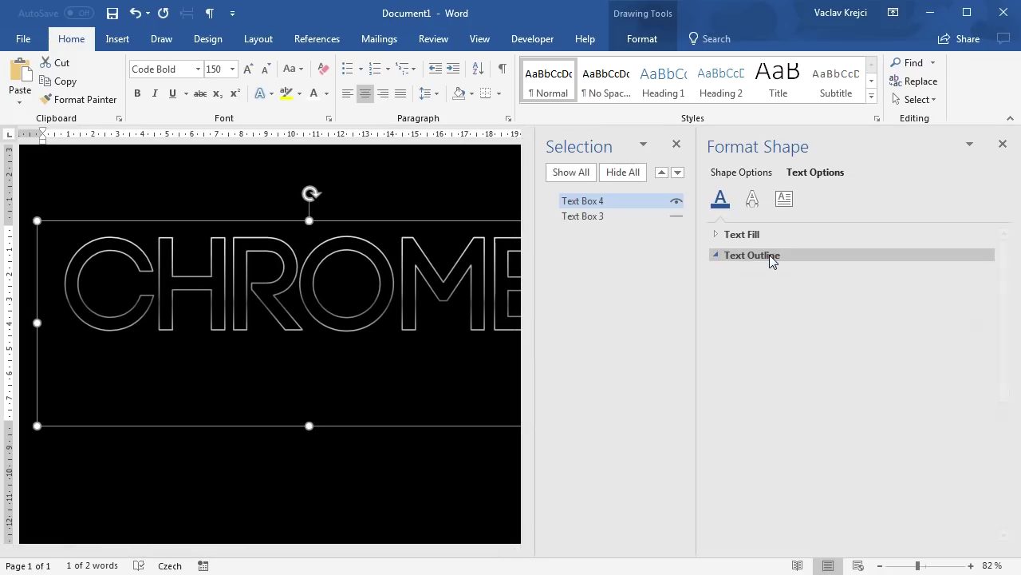
pyautogui.click(771, 256)
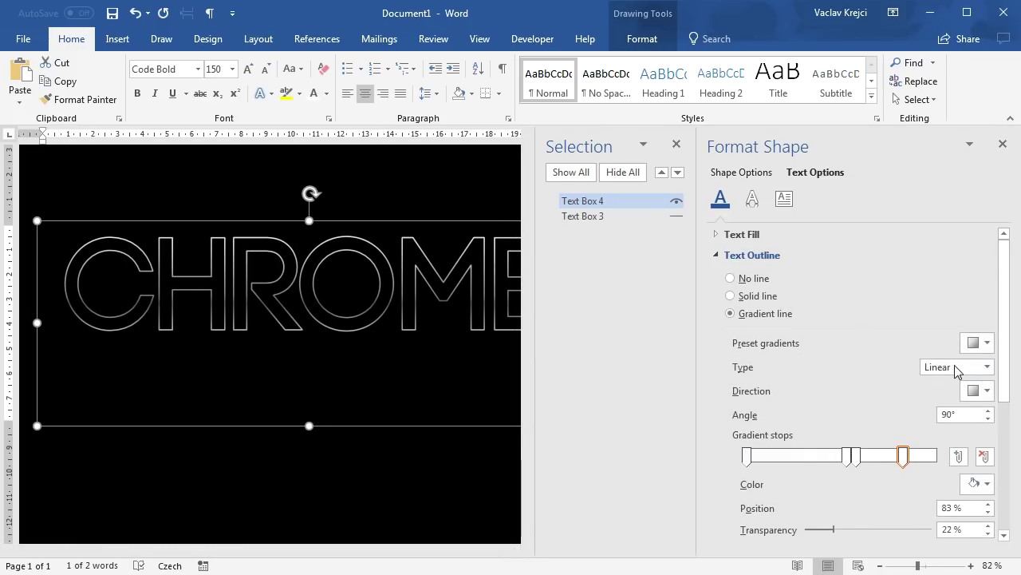
pyautogui.click(983, 367)
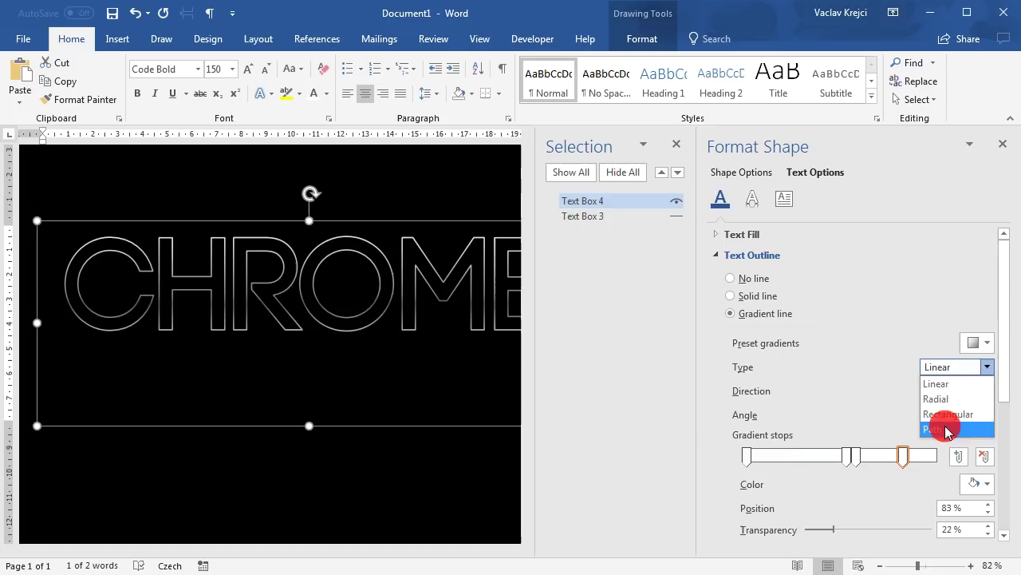
pyautogui.click(948, 432)
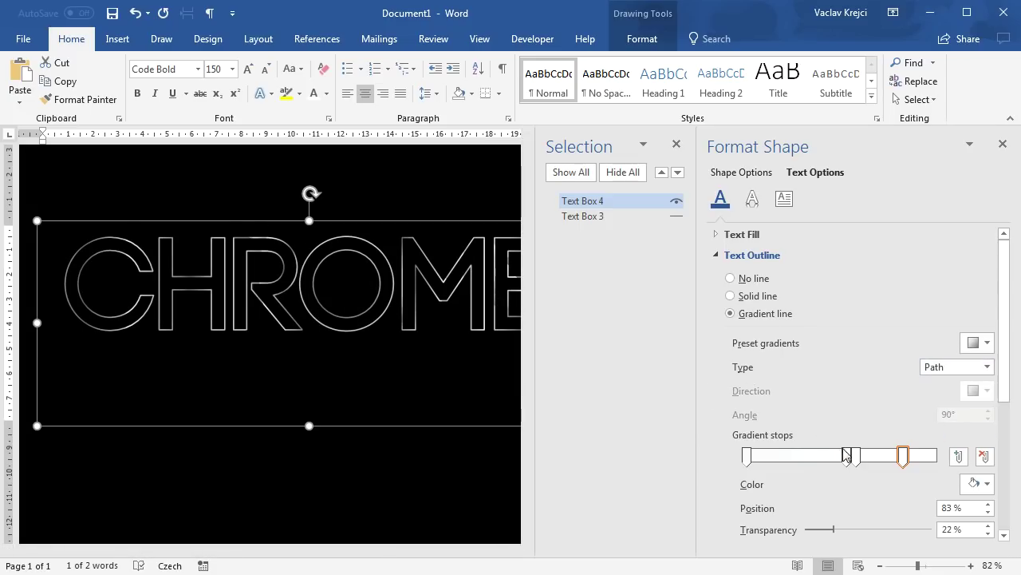
# Move the outline's second gradient stop to 19% and the third to 38%, and add another stop between 38% and 83%
pyautogui.moveTo(847, 459); pyautogui.dragTo(783, 456)
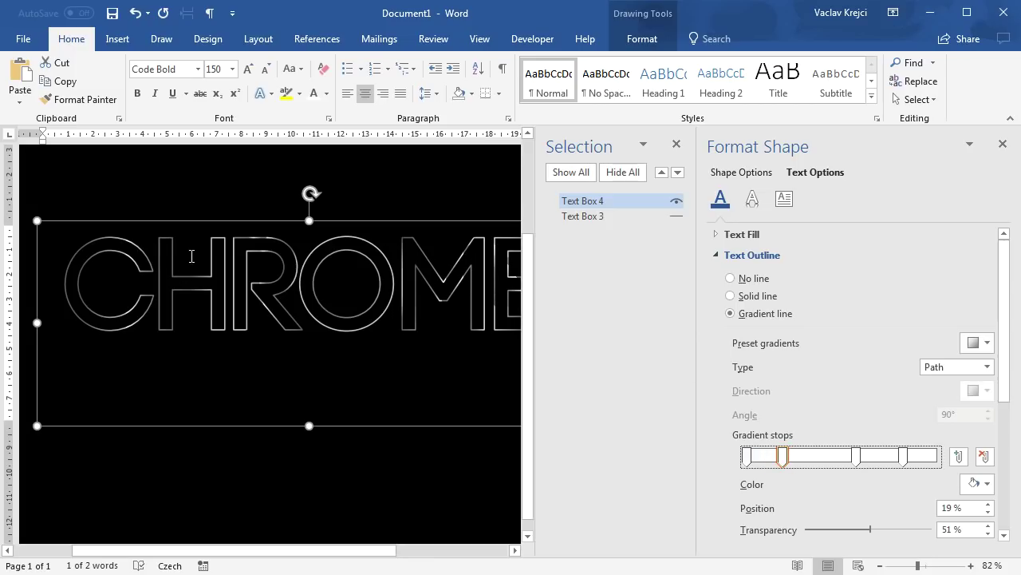
pyautogui.moveTo(856, 458); pyautogui.dragTo(819, 455)
pyautogui.click(856, 460)
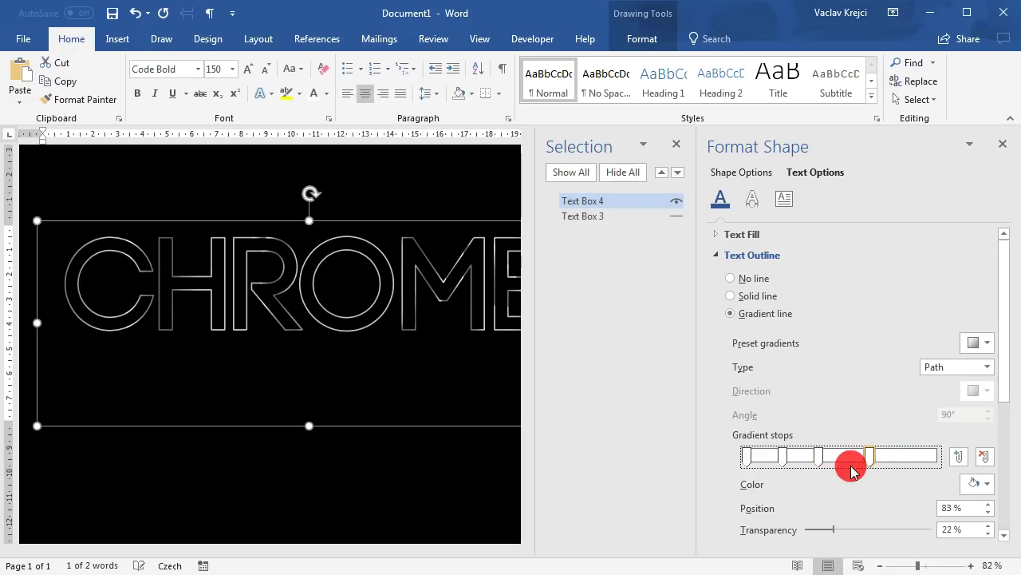
pyautogui.click(903, 459)
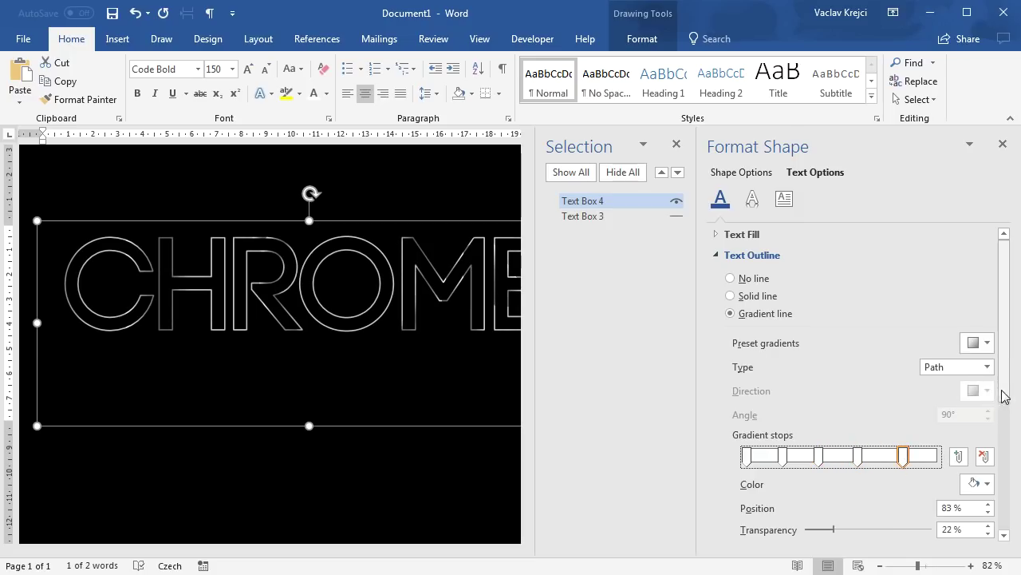
# Increase the transparency of the outline's 83% gradient stop and add a stop at 100% with 62% transparency
pyautogui.scroll(-2, 1003, 392)
pyautogui.moveTo(835, 471); pyautogui.dragTo(892, 468)
pyautogui.click(935, 395)
pyautogui.moveTo(892, 469)
pyautogui.mouseDown()
pyautogui.moveTo(937, 465)
pyautogui.moveTo(864, 470)
pyautogui.moveTo(885, 468)
pyautogui.mouseUp()
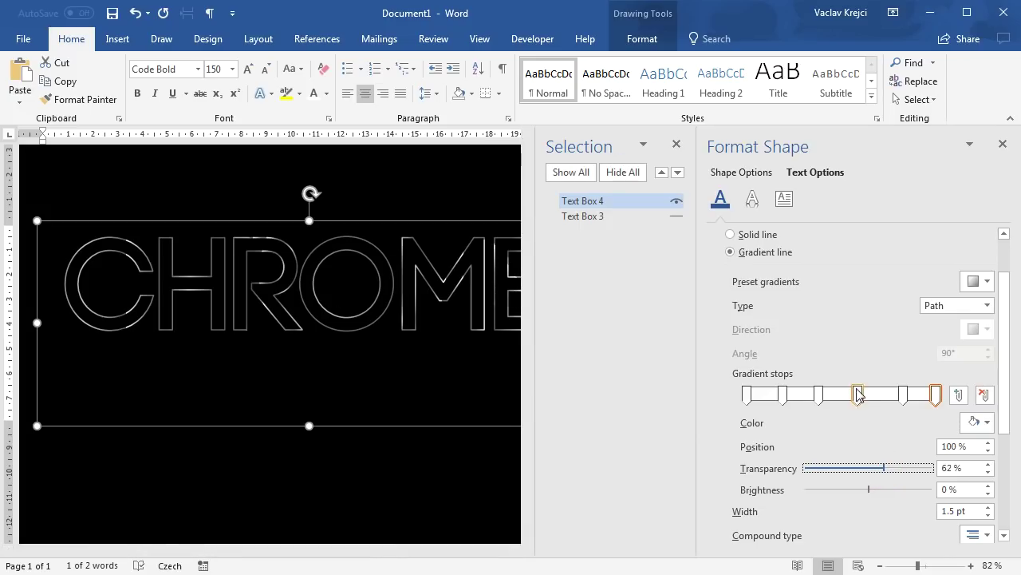
# Set the transparency of the outline's 19% gradient stop to 79% and of the 0% stop to 87%
pyautogui.click(819, 395)
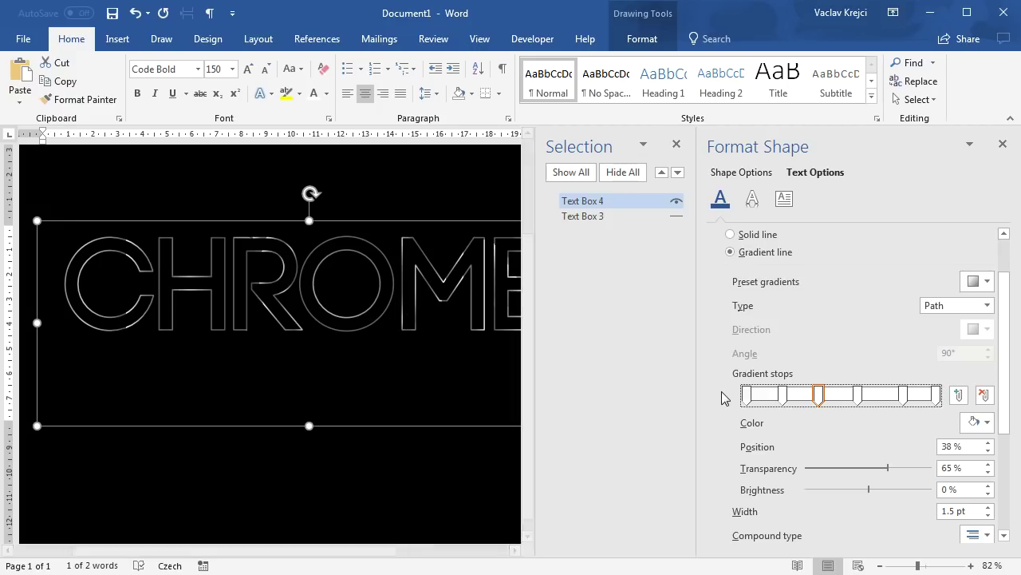
pyautogui.click(783, 394)
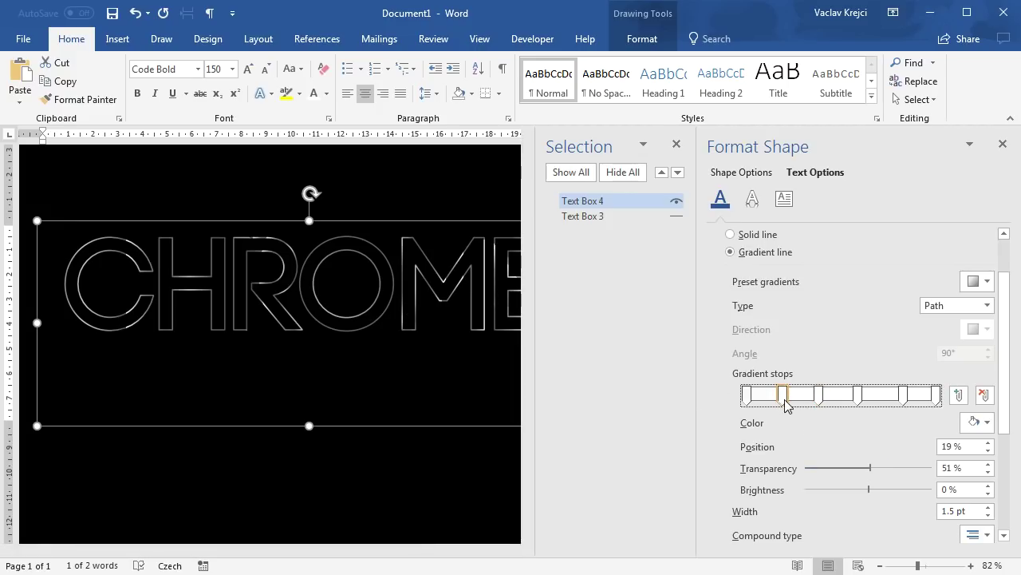
pyautogui.moveTo(873, 469); pyautogui.dragTo(905, 468)
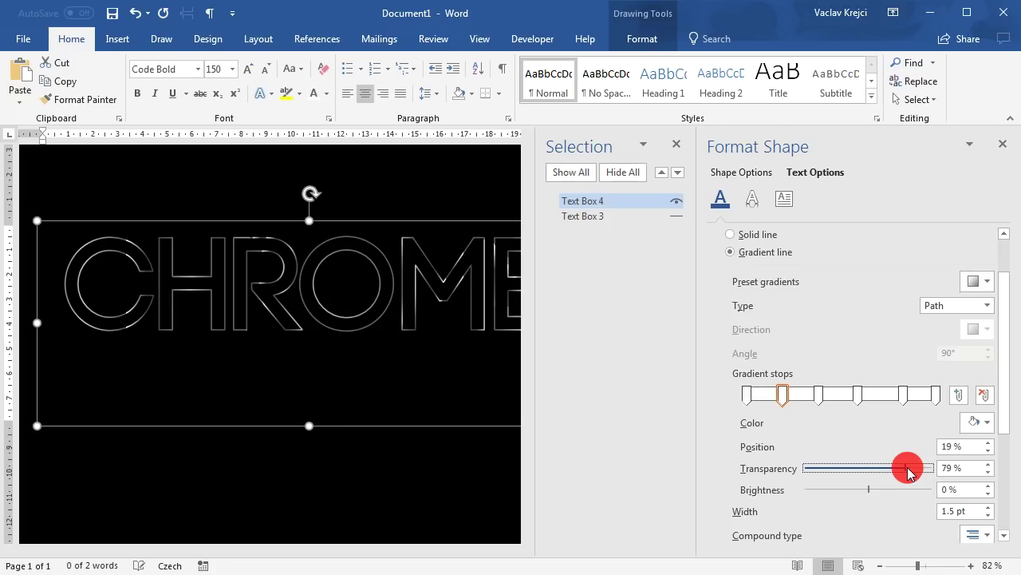
pyautogui.click(746, 394)
pyautogui.moveTo(806, 470); pyautogui.dragTo(915, 469)
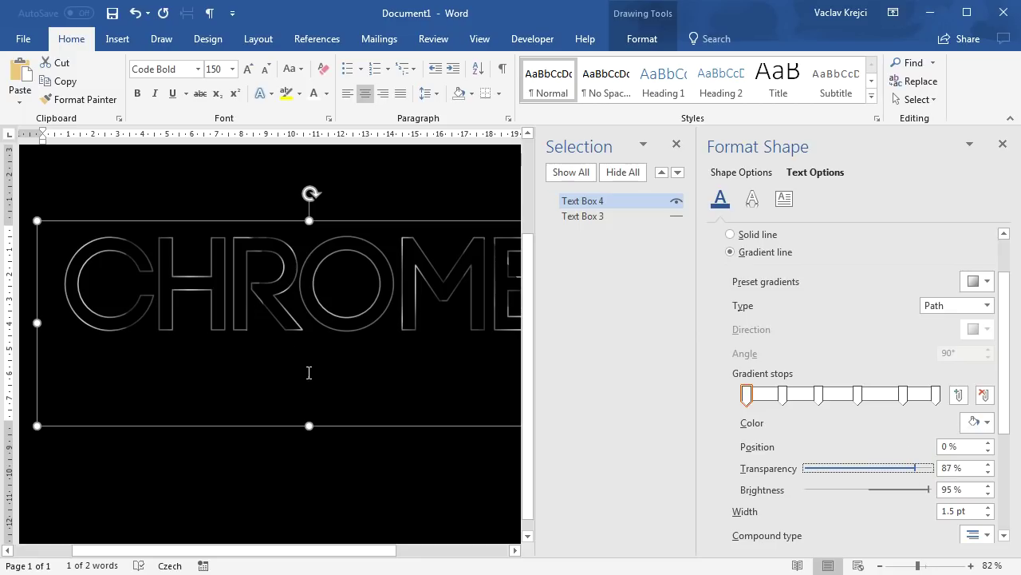
# Duplicate Text Box 4, place the copy exactly over it, and hide Text Box 4
pyautogui.moveTo(258, 550)
pyautogui.mouseDown()
pyautogui.moveTo(330, 550)
pyautogui.moveTo(274, 552)
pyautogui.mouseUp()
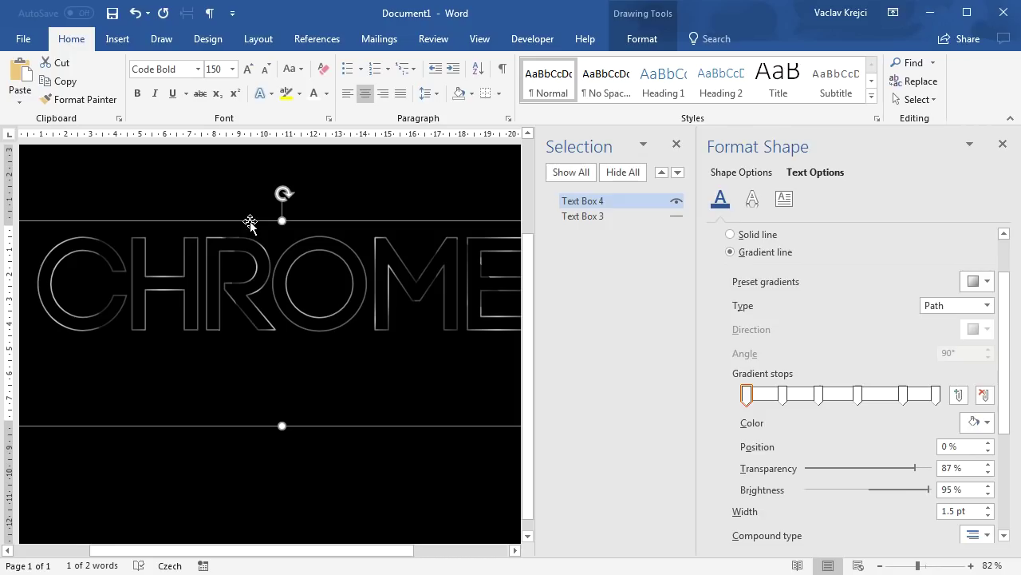
pyautogui.hotkey('ctrl', 'v')
pyautogui.moveTo(275, 237); pyautogui.dragTo(265, 222)
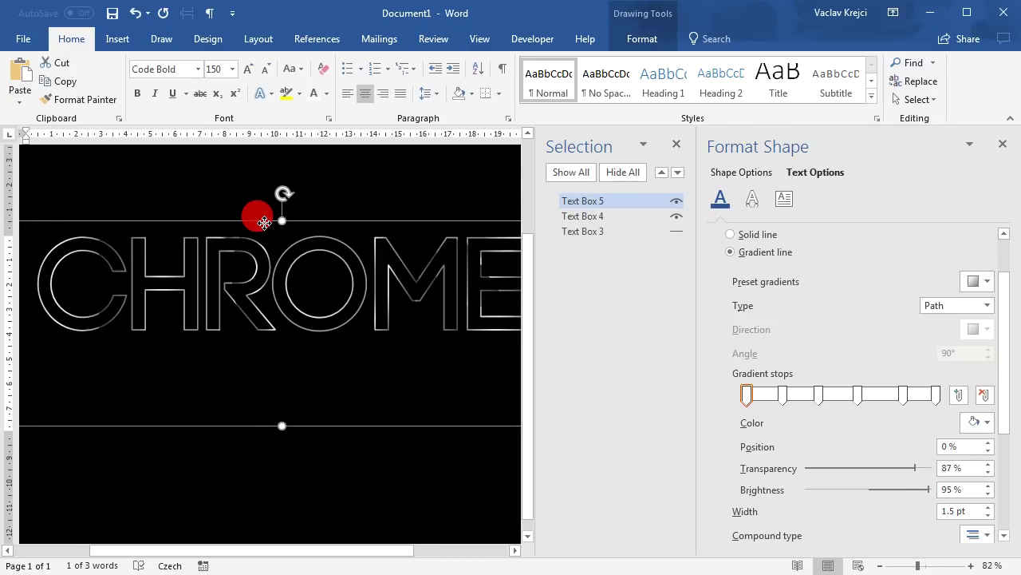
pyautogui.click(676, 220)
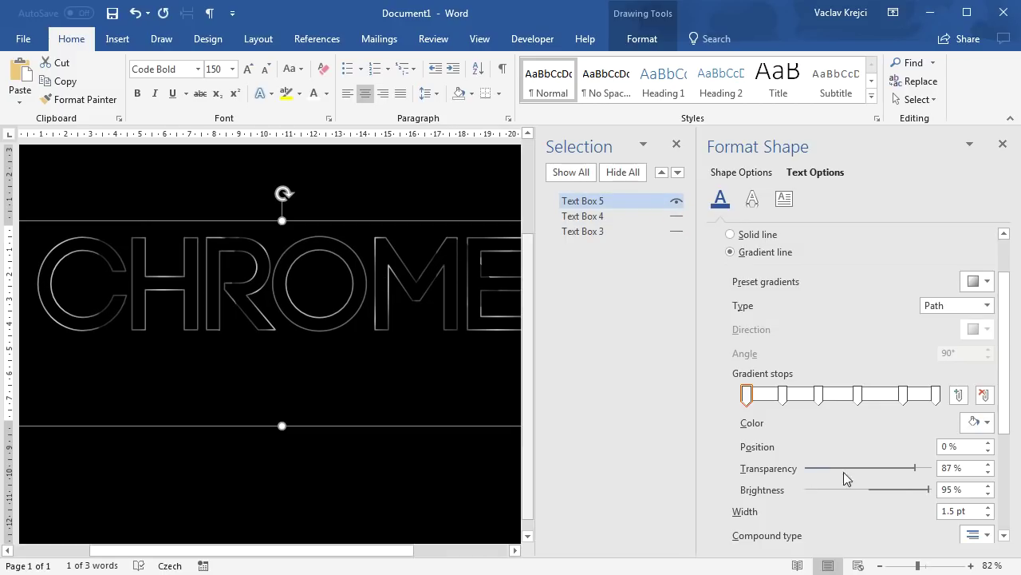
# Change the compound type of the new copy's text outline to a double line
pyautogui.click(1005, 395)
pyautogui.moveTo(1005, 395); pyautogui.dragTo(1008, 452)
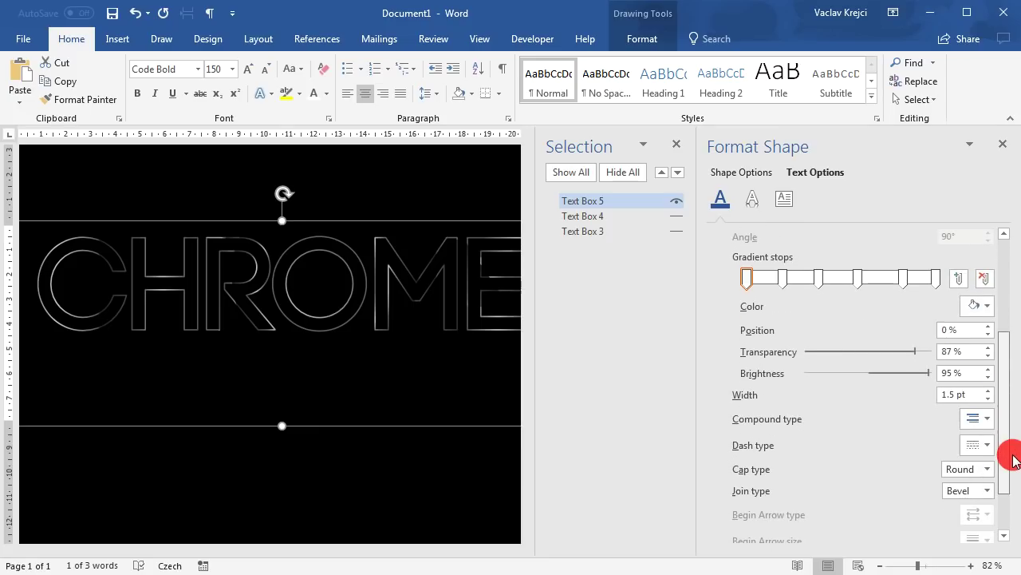
pyautogui.click(978, 418)
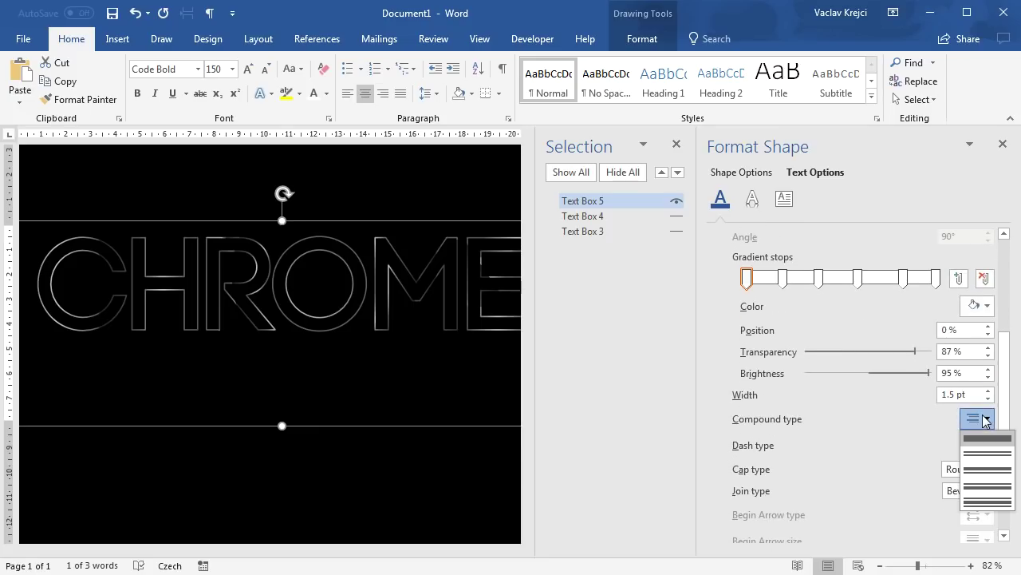
pyautogui.click(981, 453)
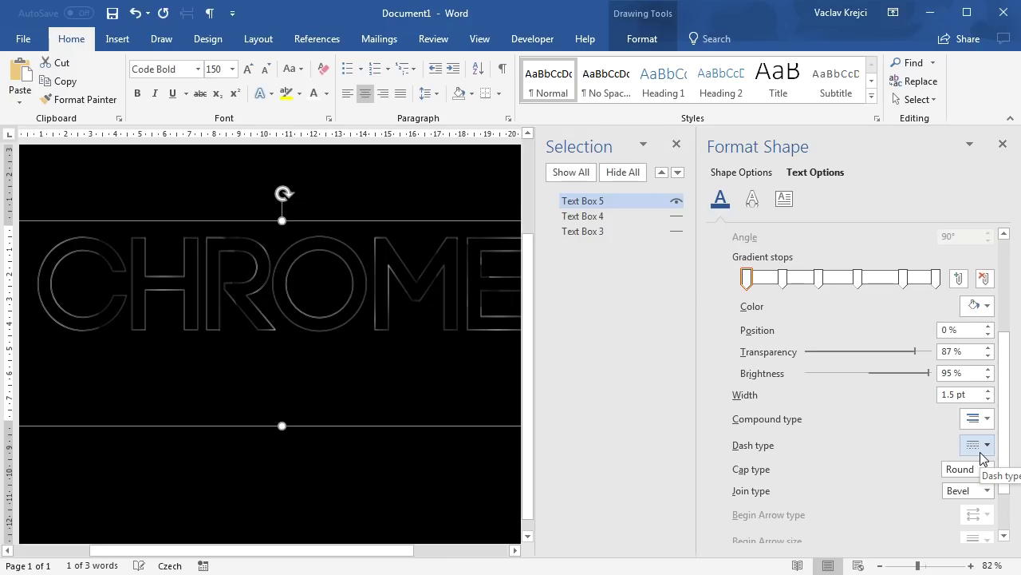
# Increase the width of the double text outline to 4.75 pt
pyautogui.click(964, 394)
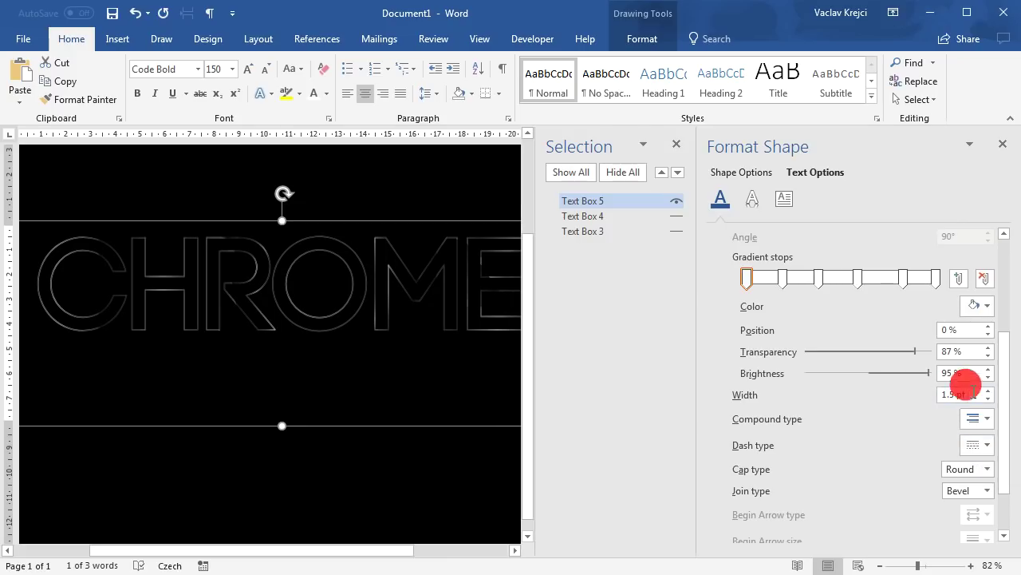
pyautogui.click(989, 391)
pyautogui.click(988, 391)
pyautogui.click(989, 391)
pyautogui.click(988, 391)
pyautogui.click(988, 391)
pyautogui.click(989, 391)
pyautogui.click(989, 391)
pyautogui.click(989, 391)
pyautogui.click(988, 391)
pyautogui.click(989, 391)
pyautogui.click(988, 391)
pyautogui.click(988, 391)
pyautogui.click(989, 391)
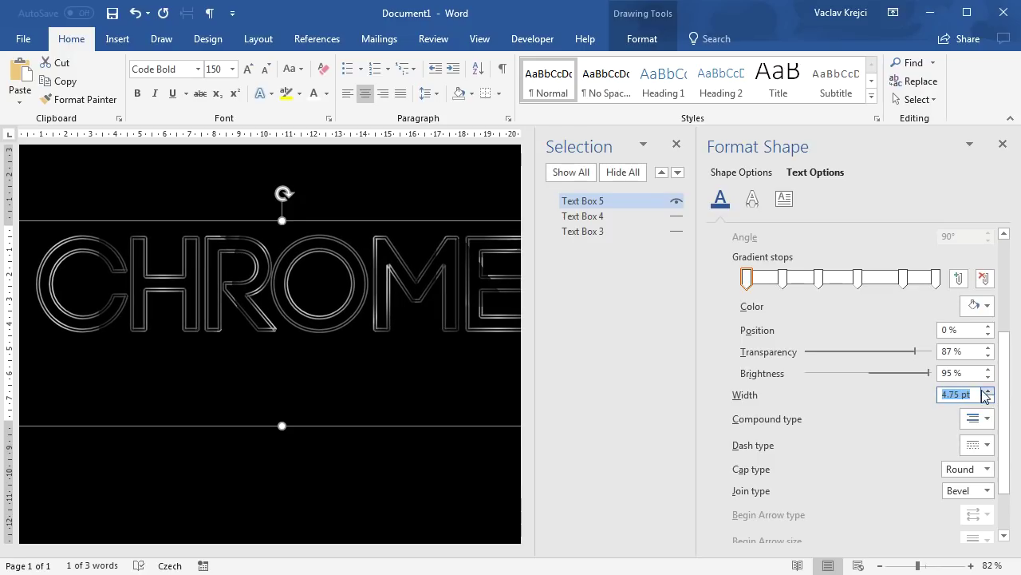
# Shift the outline's two middle gradient stops slightly lower, with the third at 36%, and adjust the stops' transparency
pyautogui.moveTo(815, 281); pyautogui.dragTo(852, 286)
pyautogui.click(815, 279)
pyautogui.moveTo(892, 354)
pyautogui.mouseDown()
pyautogui.moveTo(937, 344)
pyautogui.moveTo(906, 351)
pyautogui.mouseUp()
pyautogui.click(904, 279)
pyautogui.click(935, 278)
pyautogui.click(780, 278)
pyautogui.click(746, 278)
pyautogui.click(852, 277)
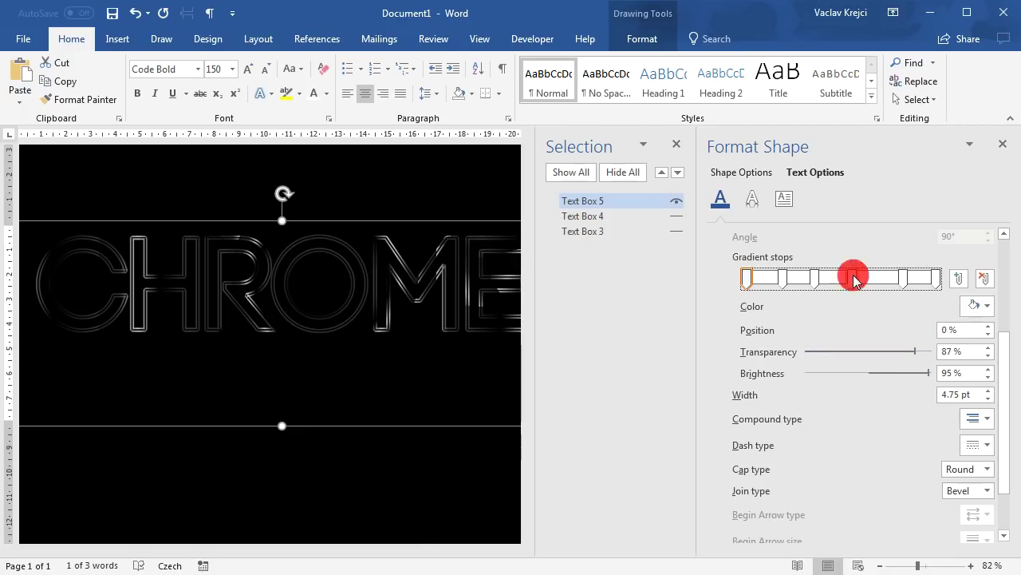
# Retune the transparency of the outline's gradient stops for stronger contrast, setting the 0% stop to 25%
pyautogui.click(902, 279)
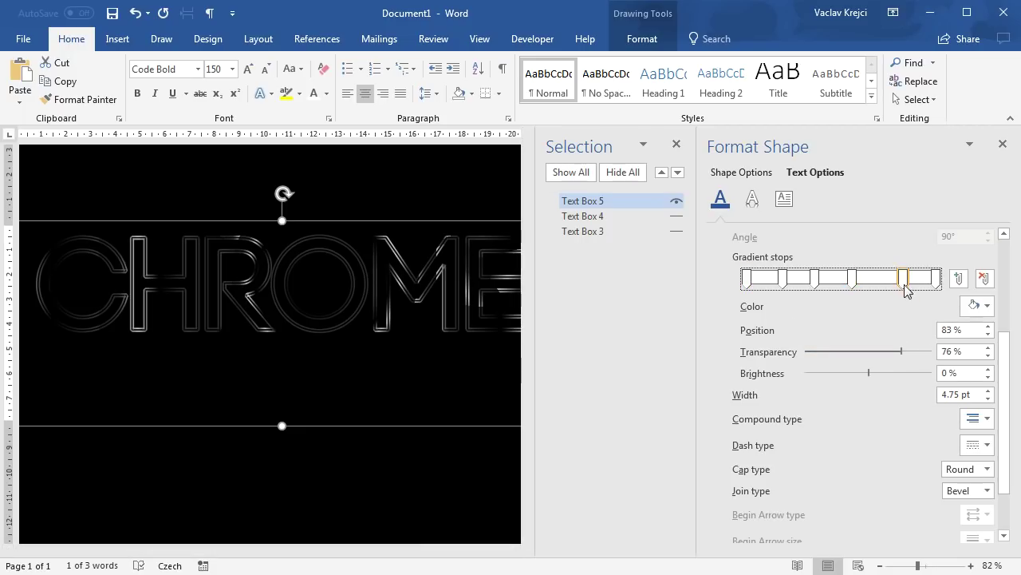
pyautogui.moveTo(901, 357)
pyautogui.mouseDown()
pyautogui.moveTo(948, 356)
pyautogui.moveTo(908, 350)
pyautogui.mouseUp()
pyautogui.click(941, 276)
pyautogui.click(815, 279)
pyautogui.moveTo(833, 352); pyautogui.dragTo(879, 351)
pyautogui.click(903, 280)
pyautogui.click(783, 279)
pyautogui.click(749, 279)
pyautogui.moveTo(926, 351); pyautogui.dragTo(837, 351)
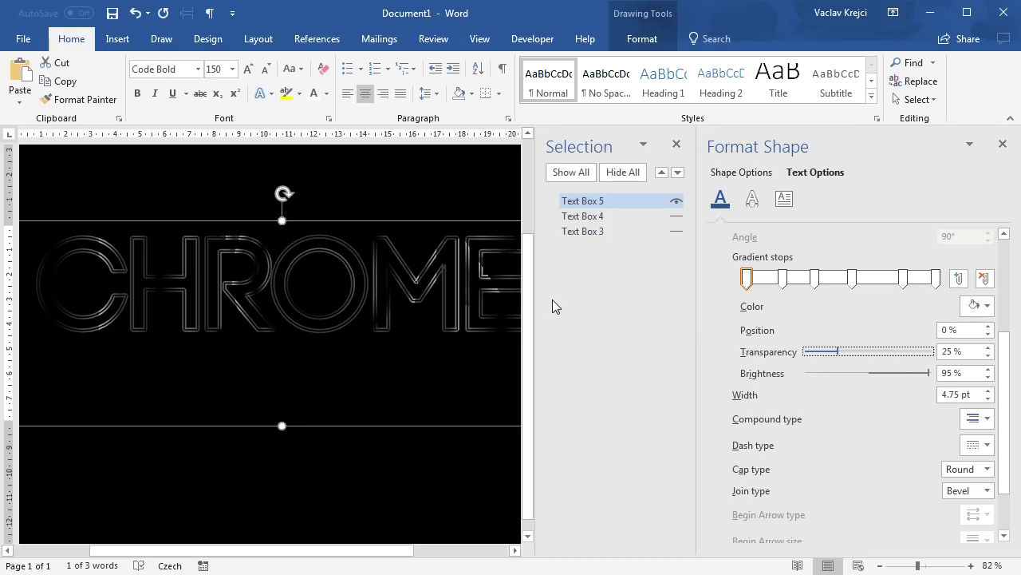
# Increase the transparency of the outline's 36% gradient stop and set the 0% stop's transparency to 41%
pyautogui.click(815, 277)
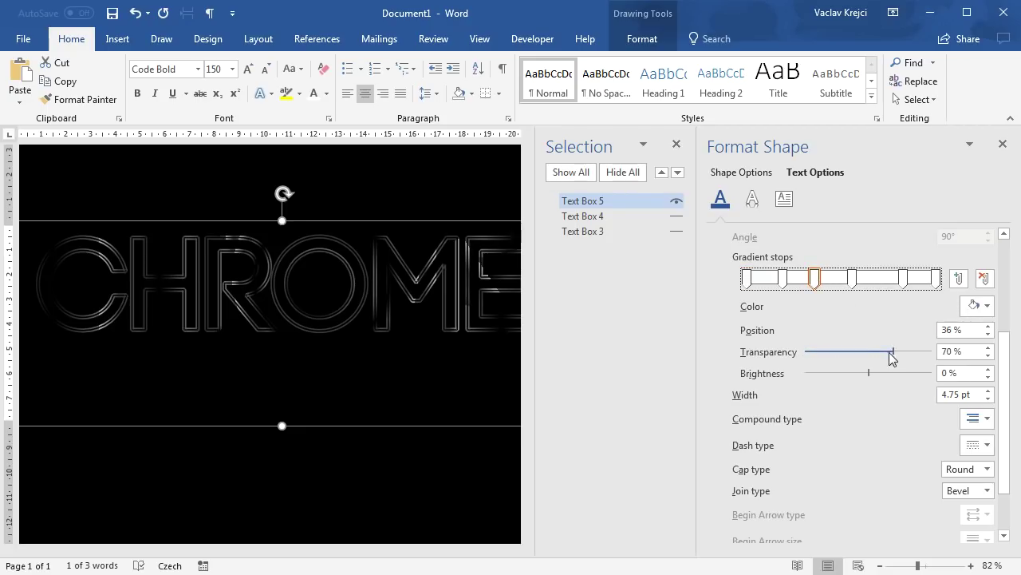
pyautogui.moveTo(895, 352)
pyautogui.mouseDown()
pyautogui.moveTo(924, 350)
pyautogui.moveTo(912, 351)
pyautogui.mouseUp()
pyautogui.click(902, 277)
pyautogui.click(936, 278)
pyautogui.click(814, 278)
pyautogui.click(787, 285)
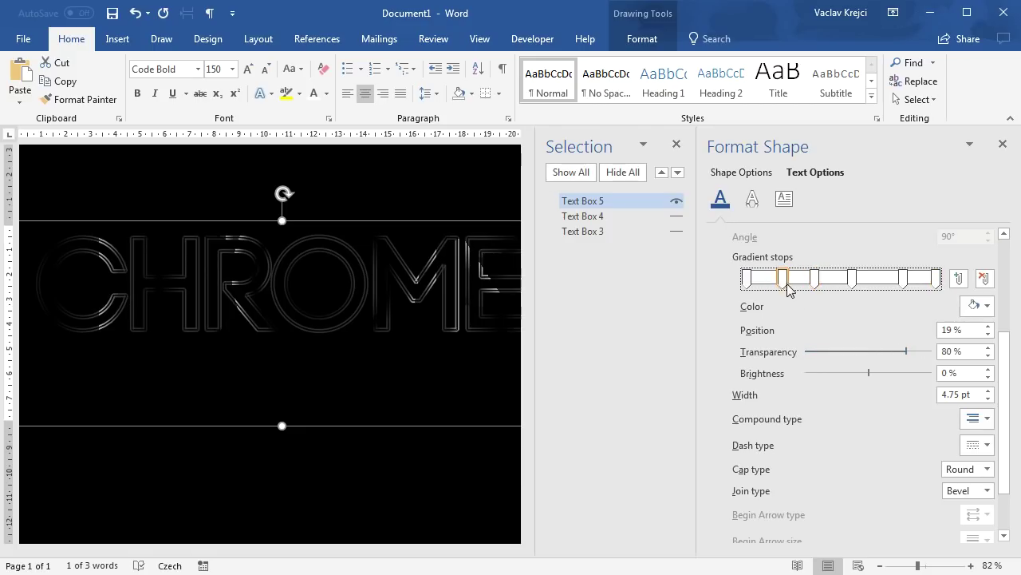
pyautogui.click(749, 288)
pyautogui.moveTo(849, 349)
pyautogui.mouseDown()
pyautogui.moveTo(870, 349)
pyautogui.moveTo(858, 355)
pyautogui.mouseUp()
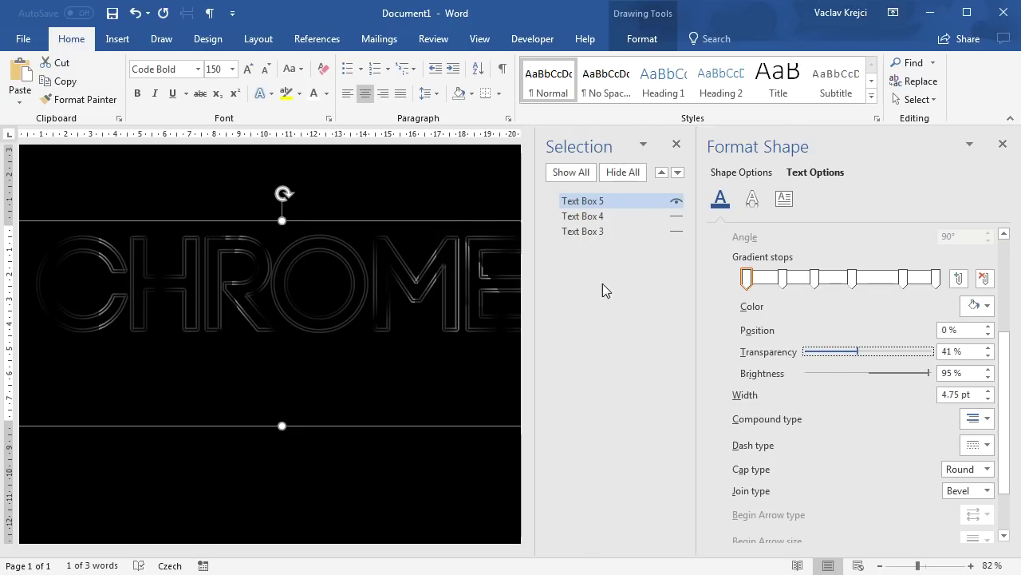
# Display Text Box 3, Text Box 4 and Text Box 5 one after another to preview the layered chrome effect
pyautogui.moveTo(539, 279); pyautogui.dragTo(762, 304)
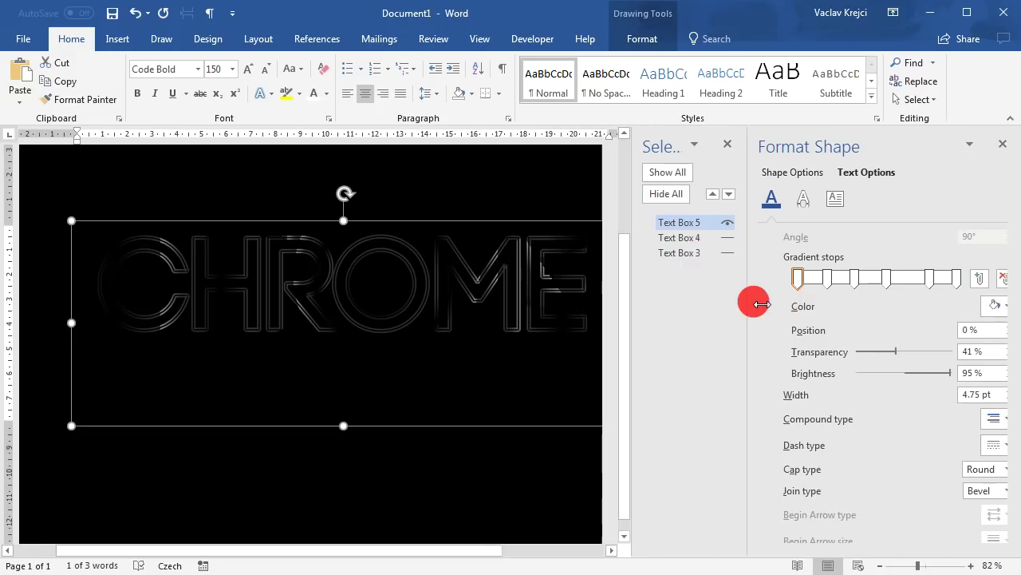
pyautogui.click(743, 223)
pyautogui.click(744, 254)
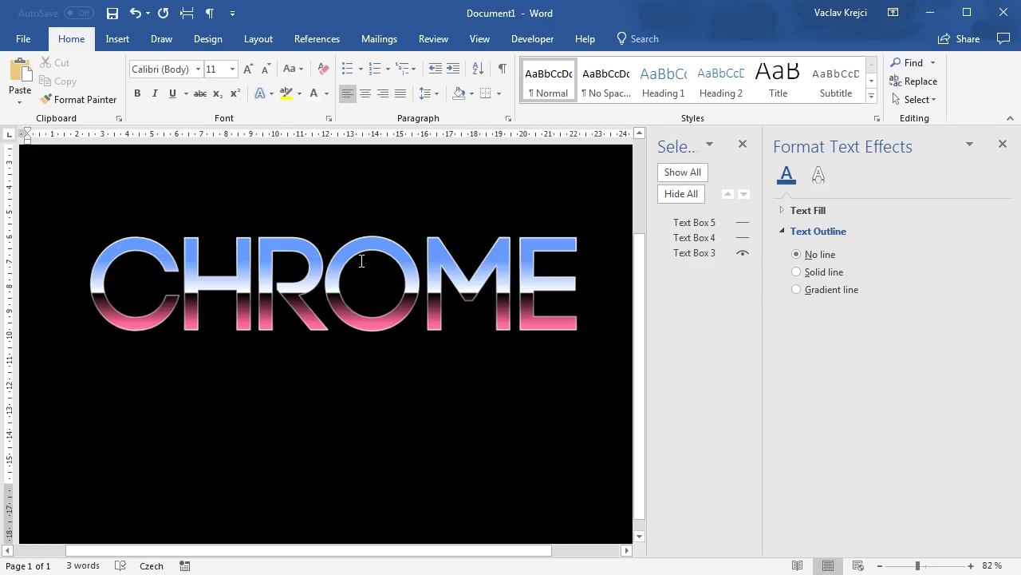
pyautogui.click(742, 239)
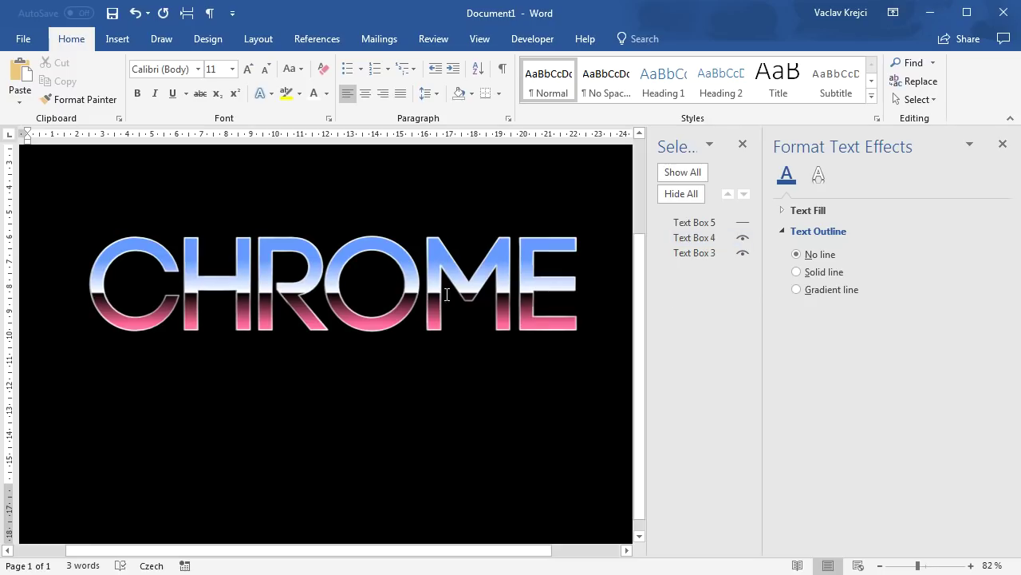
pyautogui.click(742, 225)
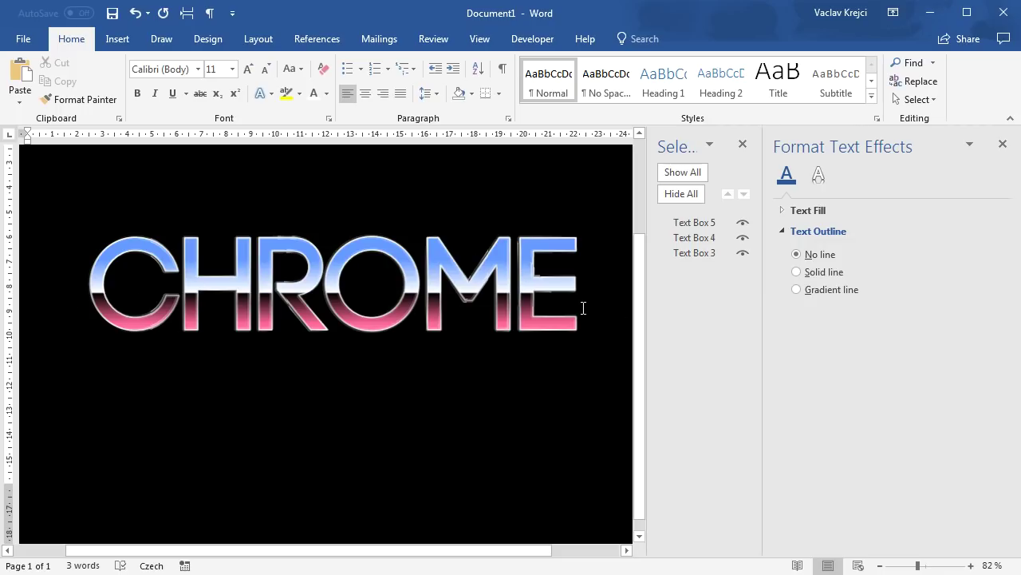
# Duplicate Text Box 5 and place the copy exactly over the original lettering
pyautogui.click(696, 223)
pyautogui.hotkey('ctrl', 'v')
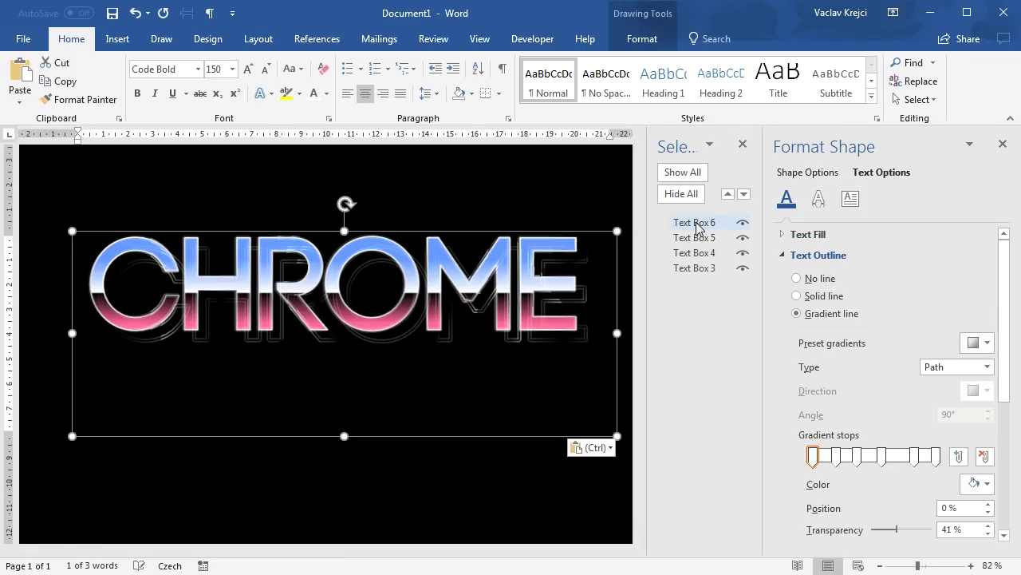
pyautogui.click(403, 224)
pyautogui.moveTo(403, 225)
pyautogui.mouseDown()
pyautogui.moveTo(392, 216)
pyautogui.moveTo(400, 224)
pyautogui.mouseUp()
pyautogui.click(396, 223)
# Hide Text Box 5, Text Box 4 and Text Box 3, keeping only the newest copy visible
pyautogui.click(743, 238)
pyautogui.click(743, 253)
pyautogui.click(743, 268)
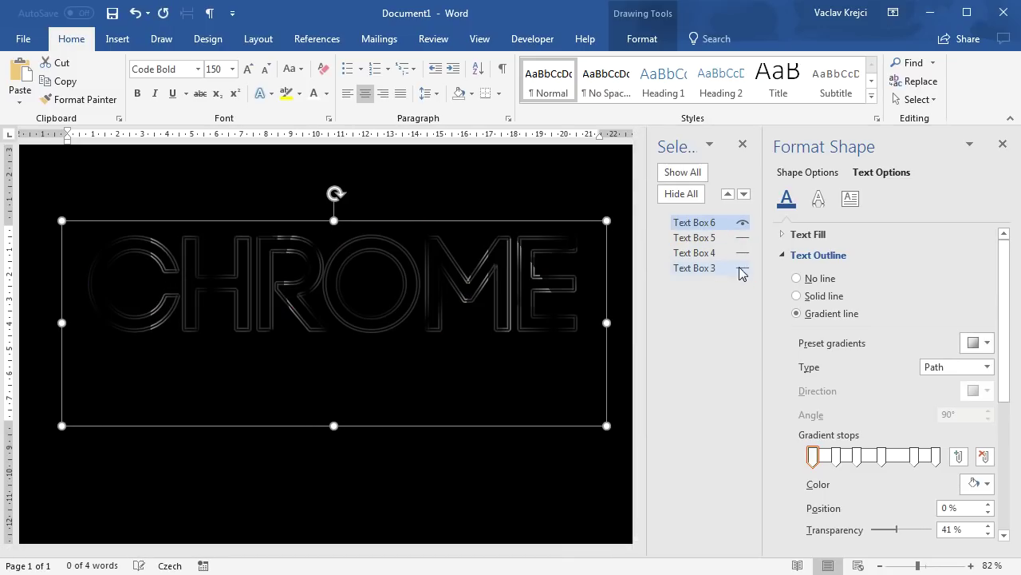
# Change the newest copy's text outline to a simple single line with a dash-and-dot pattern
pyautogui.moveTo(1006, 383); pyautogui.dragTo(980, 456)
pyautogui.click(974, 388)
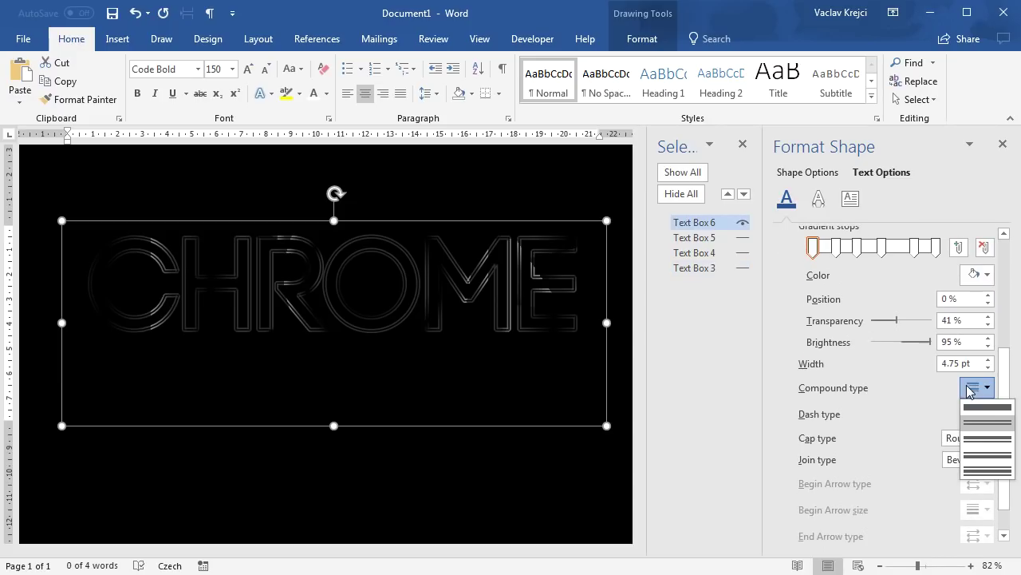
pyautogui.click(975, 414)
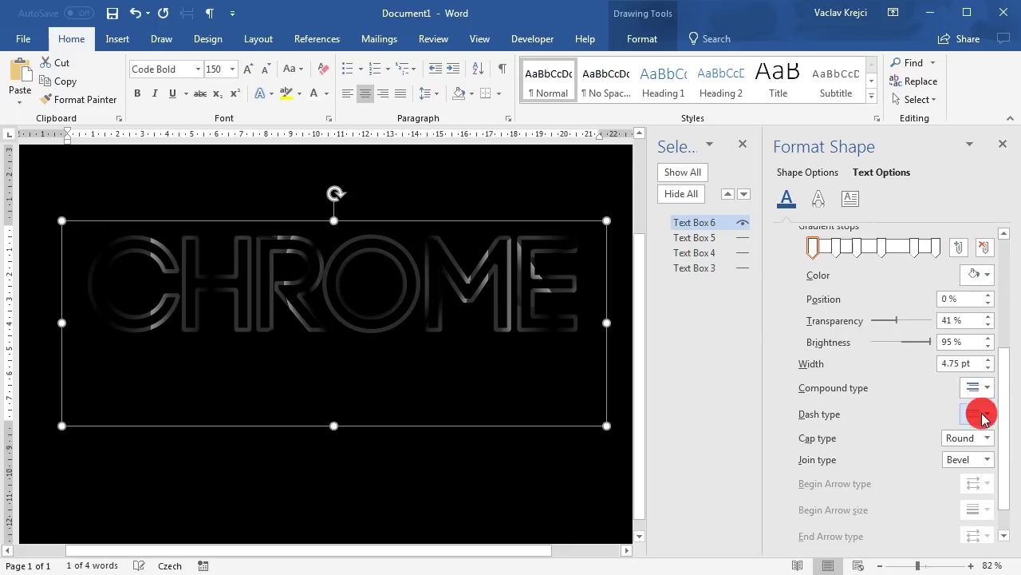
pyautogui.click(987, 414)
pyautogui.click(977, 521)
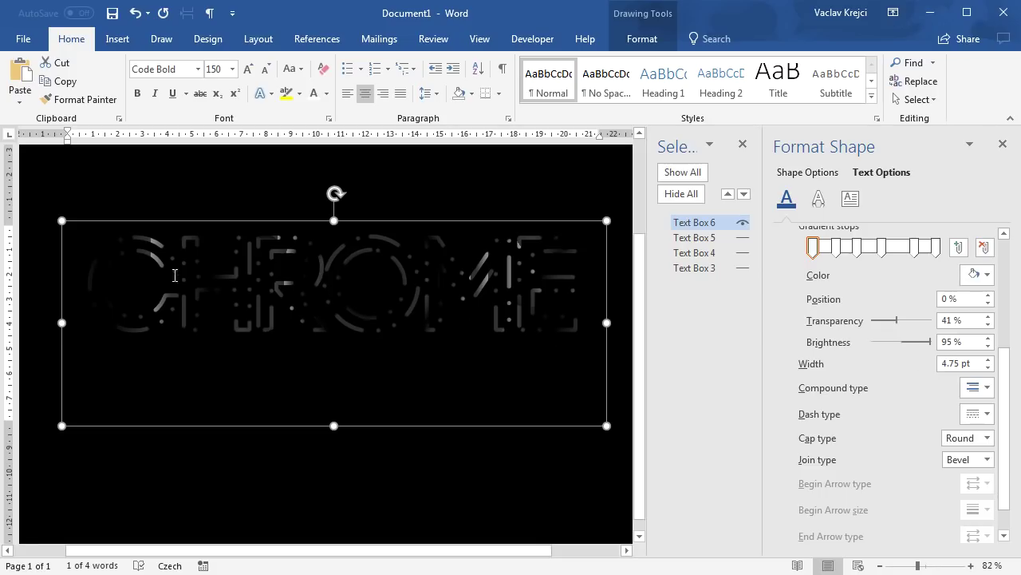
# Make Text Box 6's outline gradient linear, remove two of its inner stops and move another to 67%
pyautogui.moveTo(1004, 377); pyautogui.dragTo(1003, 328)
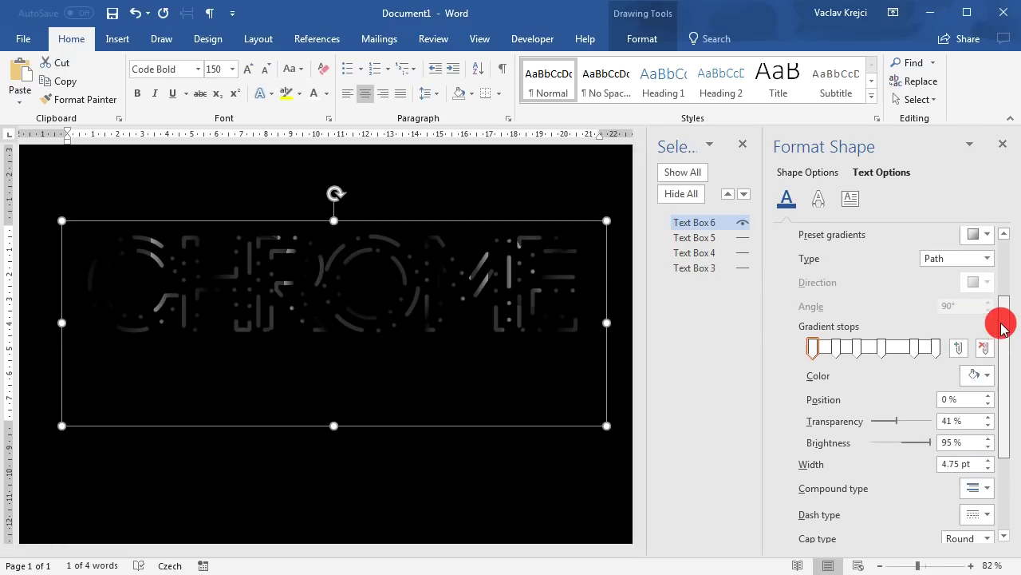
pyautogui.click(987, 258)
pyautogui.click(953, 272)
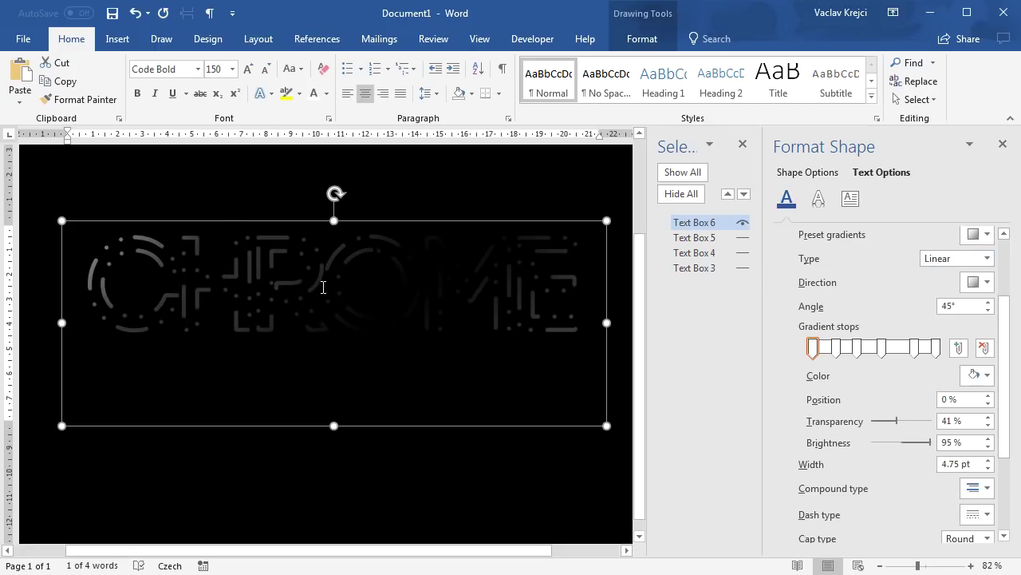
pyautogui.moveTo(856, 348); pyautogui.dragTo(842, 401)
pyautogui.moveTo(908, 356); pyautogui.dragTo(896, 351)
# Set the angle of Text Box 6's outline gradient to 90°
pyautogui.click(957, 306)
pyautogui.write('90')
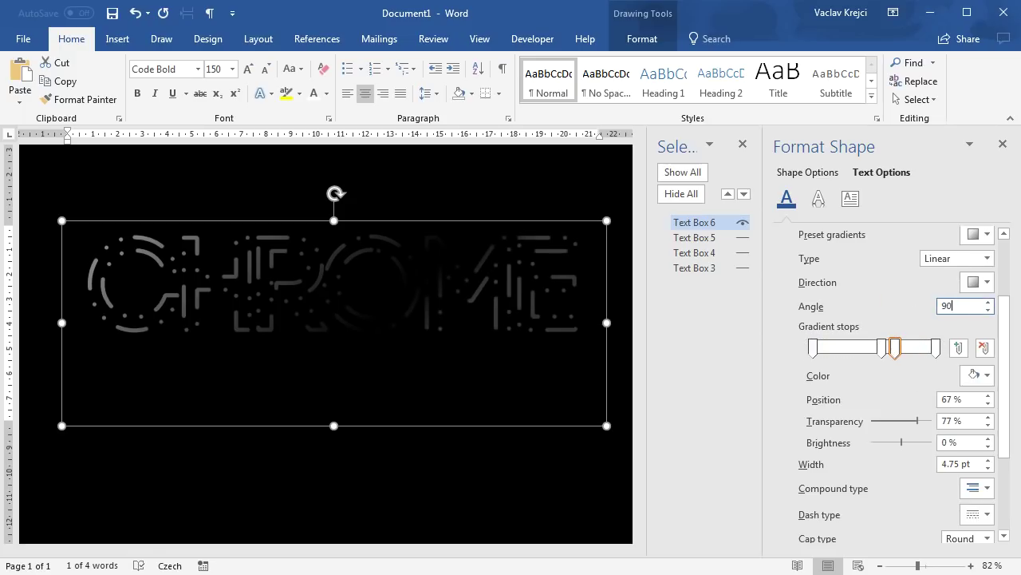
pyautogui.press('Return')
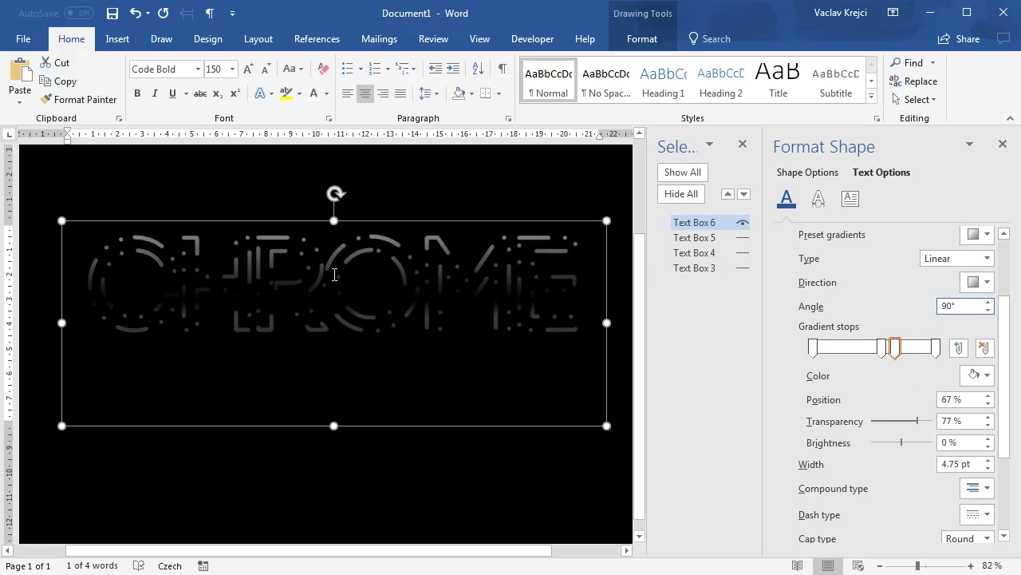
# Place the last outline gradient stop at 89% with 76% transparency and set the first stop's transparency to 61%
pyautogui.click(935, 349)
pyautogui.click(924, 425)
pyautogui.moveTo(924, 425)
pyautogui.mouseDown()
pyautogui.moveTo(908, 422)
pyautogui.moveTo(934, 417)
pyautogui.moveTo(921, 422)
pyautogui.mouseUp()
pyautogui.click(894, 352)
pyautogui.click(922, 351)
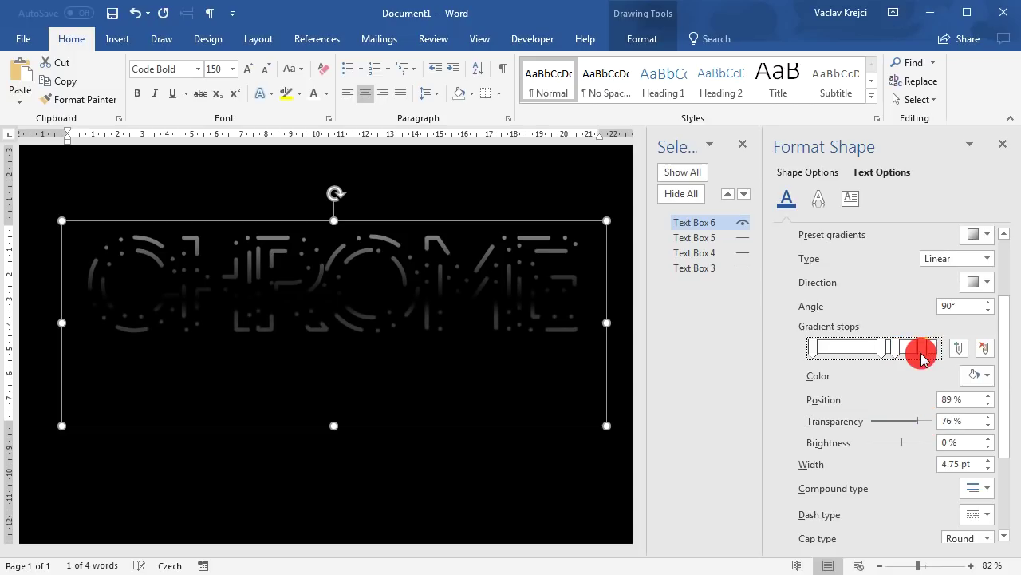
pyautogui.click(812, 349)
pyautogui.moveTo(897, 420); pyautogui.dragTo(909, 421)
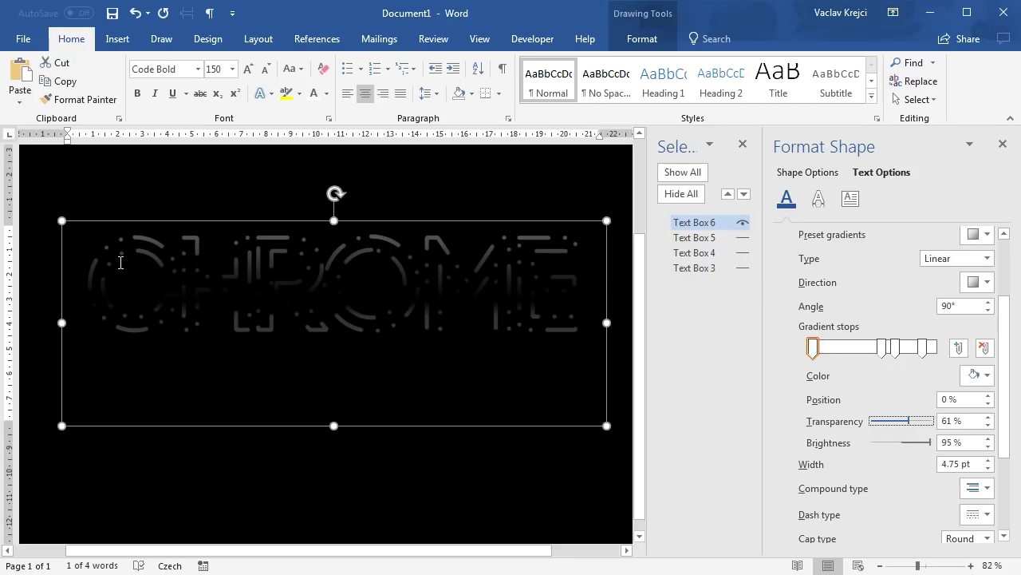
# Display Text Box 5, Text Box 4 and Text Box 3 again and examine the combined lettering enlarged without the side panes
pyautogui.click(743, 237)
pyautogui.click(743, 252)
pyautogui.click(743, 267)
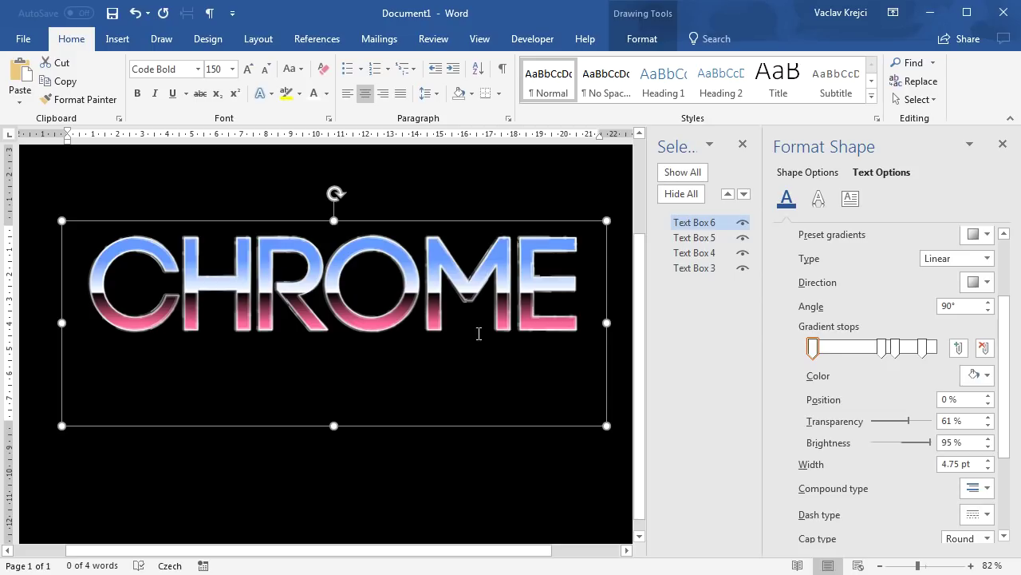
pyautogui.click(743, 144)
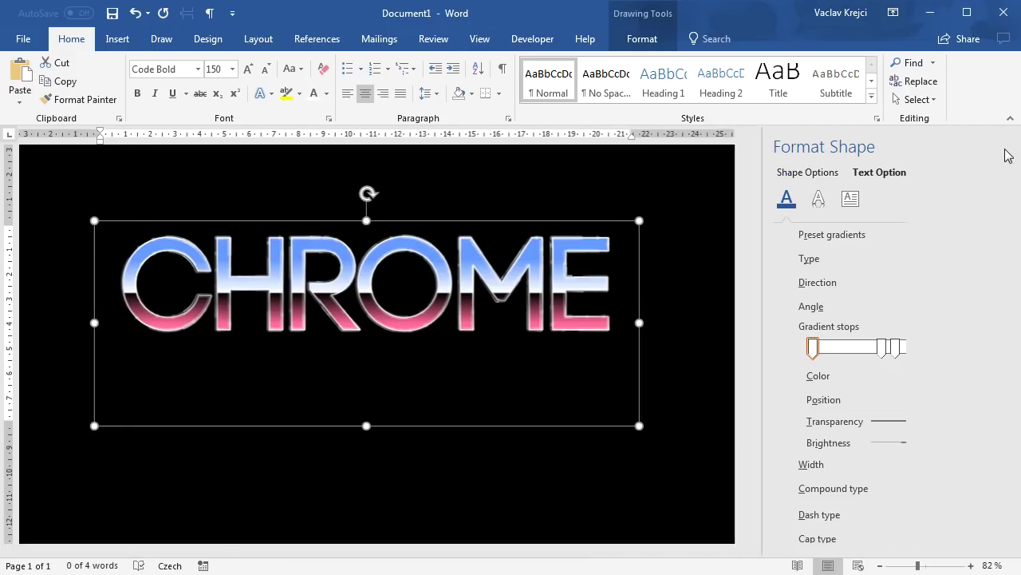
pyautogui.click(1003, 147)
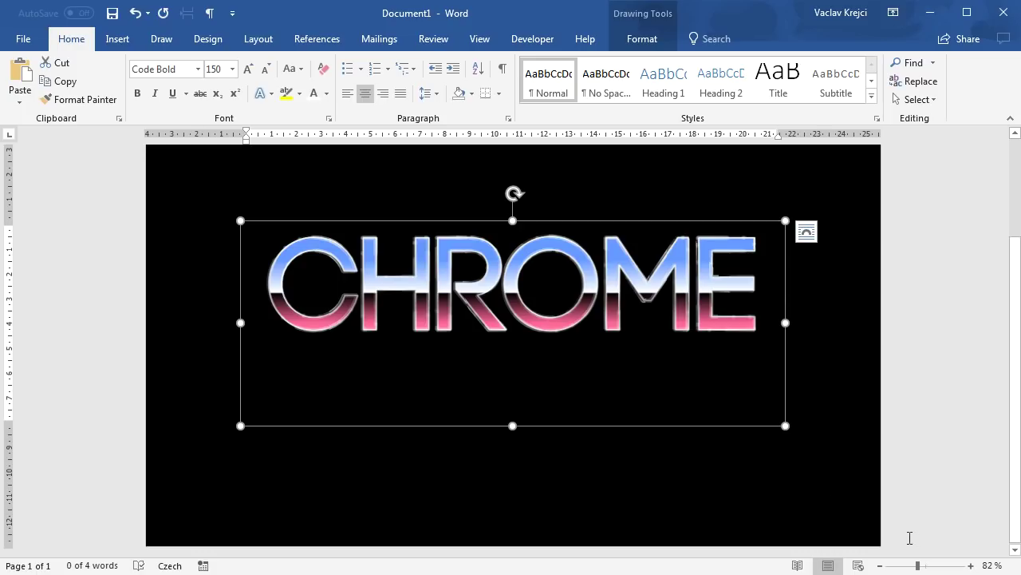
pyautogui.click(930, 565)
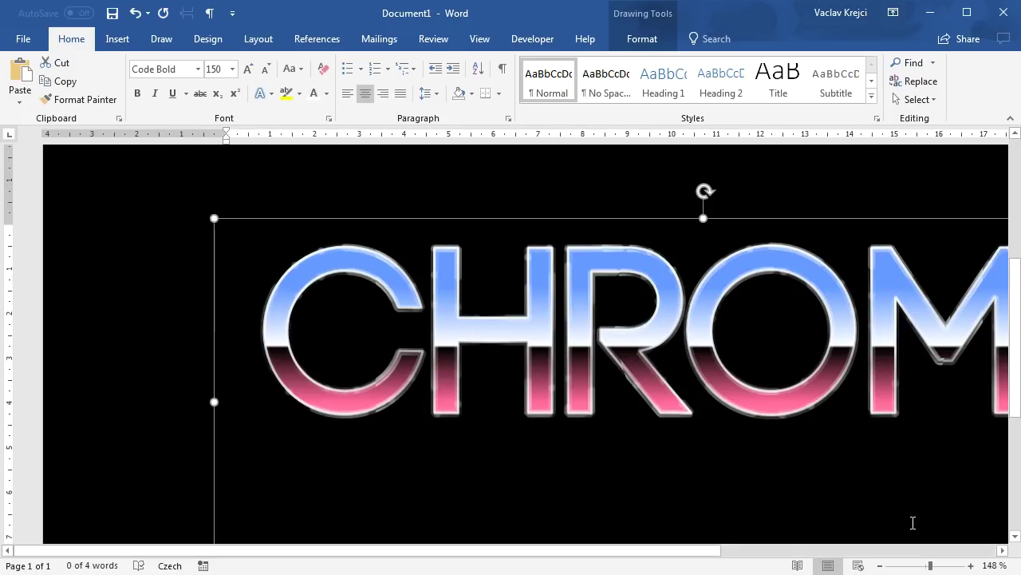
pyautogui.click(924, 565)
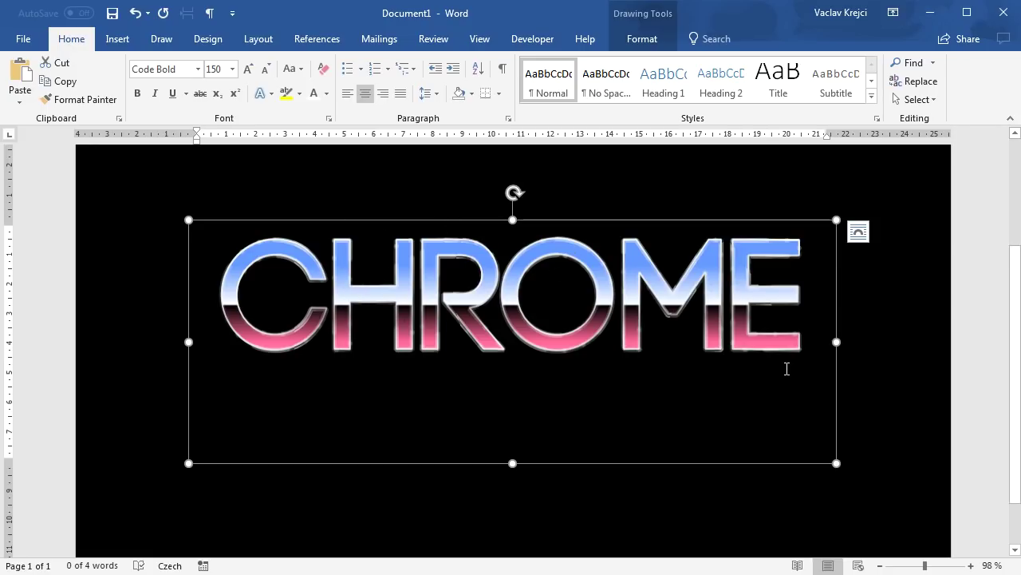
# Duplicate Text Box 3 and align the copy exactly over the existing lettering
pyautogui.rightClick(705, 221)
pyautogui.click(754, 536)
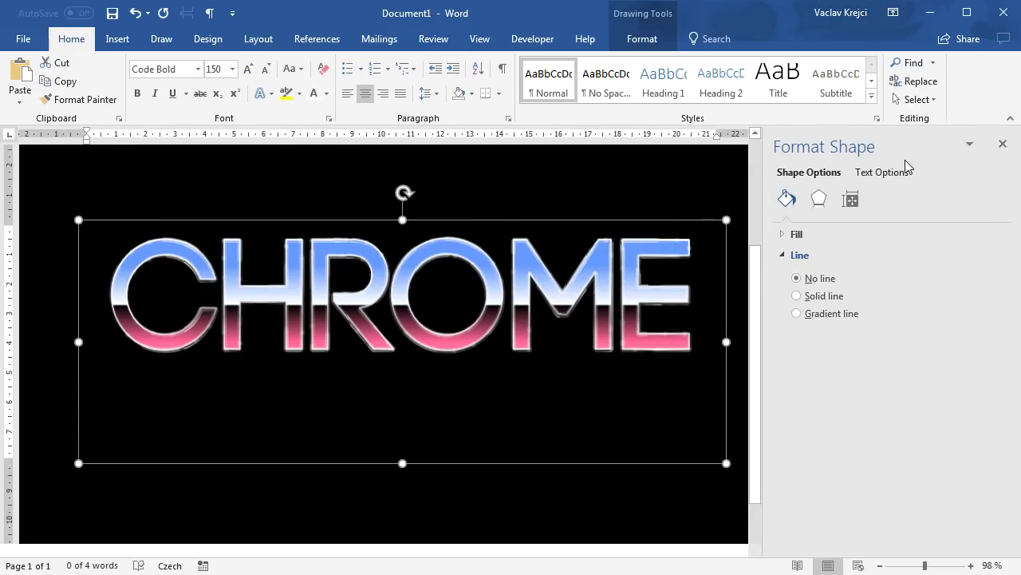
pyautogui.click(914, 99)
pyautogui.click(928, 175)
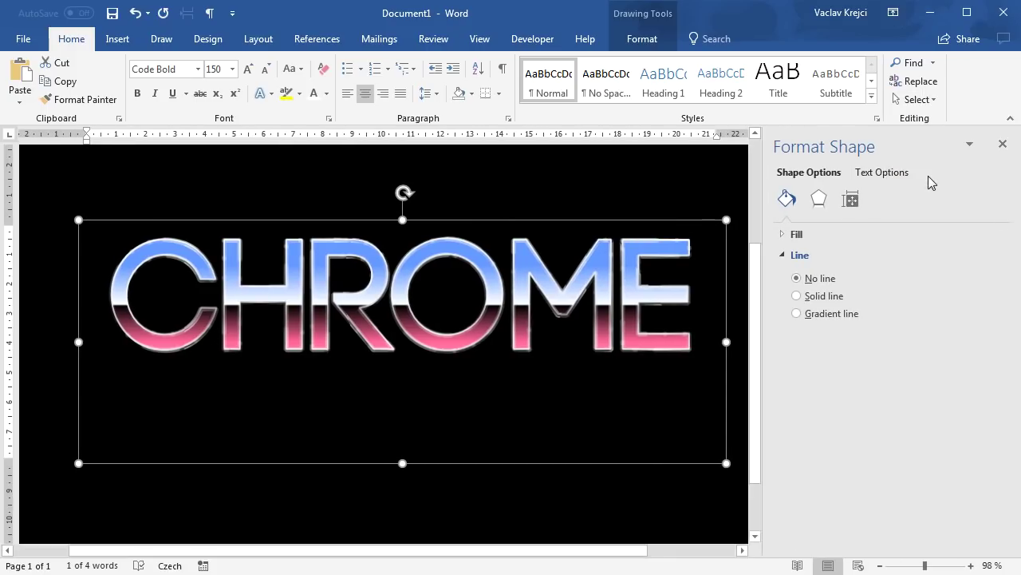
pyautogui.click(697, 268)
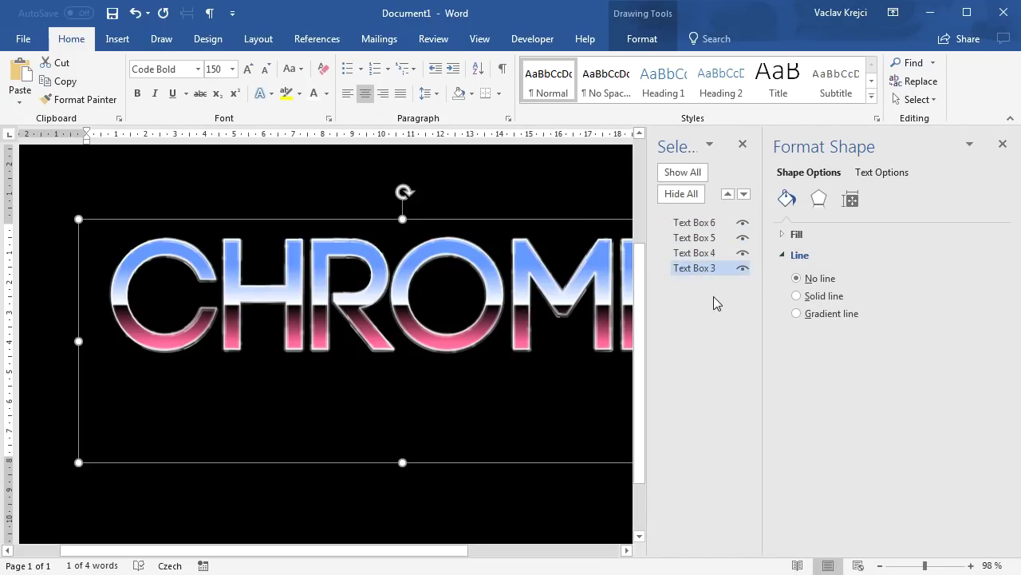
pyautogui.hotkey('ctrl', 'v')
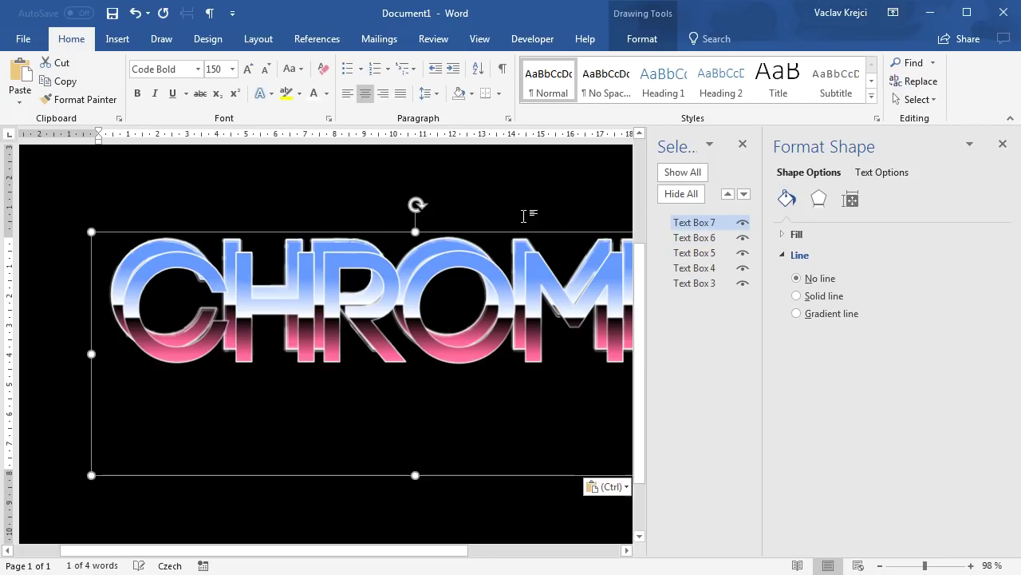
pyautogui.moveTo(509, 231); pyautogui.dragTo(497, 220)
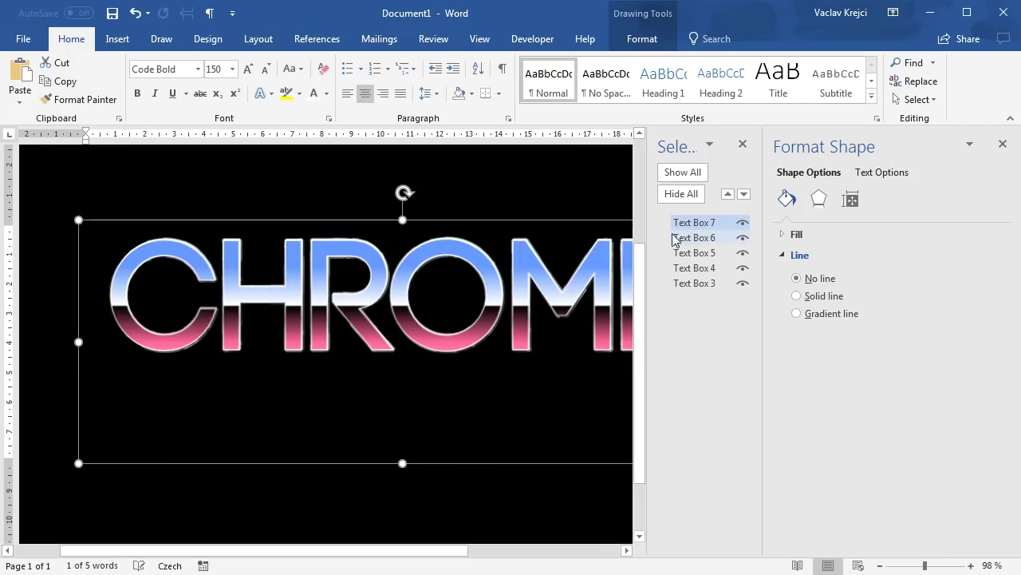
# Hide Text Box 6, Text Box 5, Text Box 4 and Text Box 3, and move Text Box 7 to the bottom of the stack
pyautogui.click(742, 237)
pyautogui.click(742, 252)
pyautogui.click(742, 268)
pyautogui.click(743, 283)
pyautogui.moveTo(714, 222); pyautogui.dragTo(717, 291)
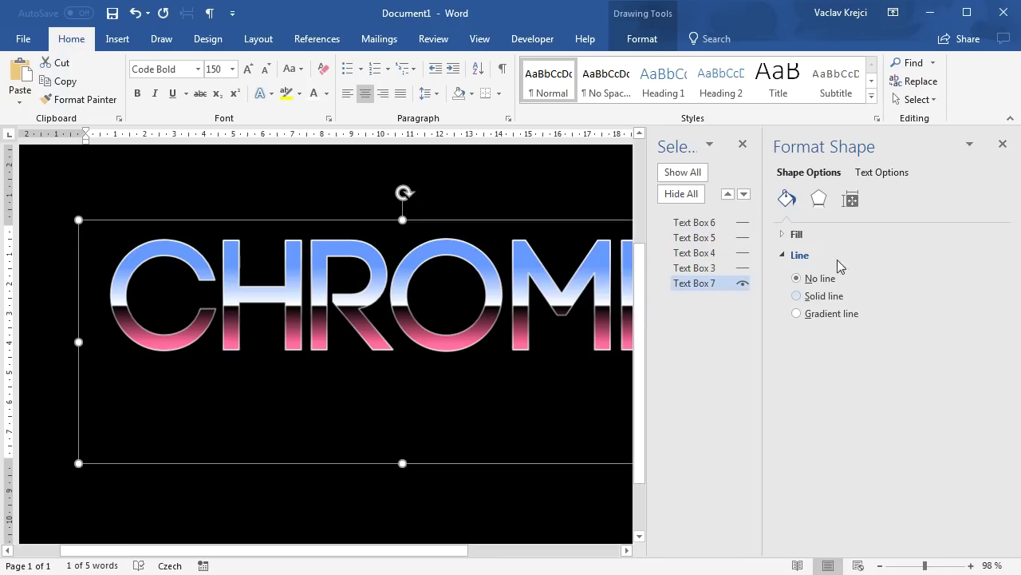
# Remove the text fill from Text Box 7 so only its gradient outline remains
pyautogui.click(794, 233)
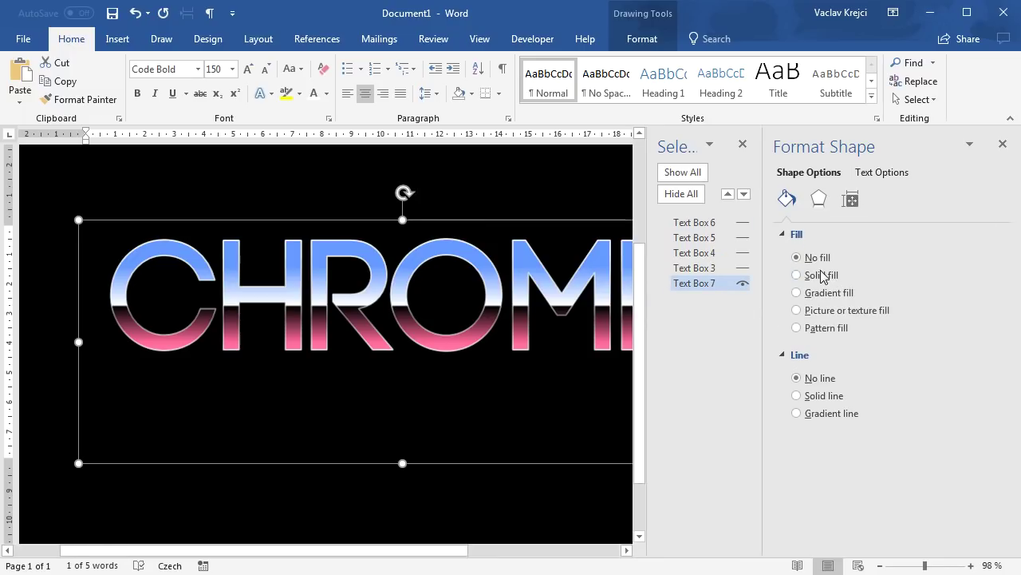
pyautogui.click(863, 174)
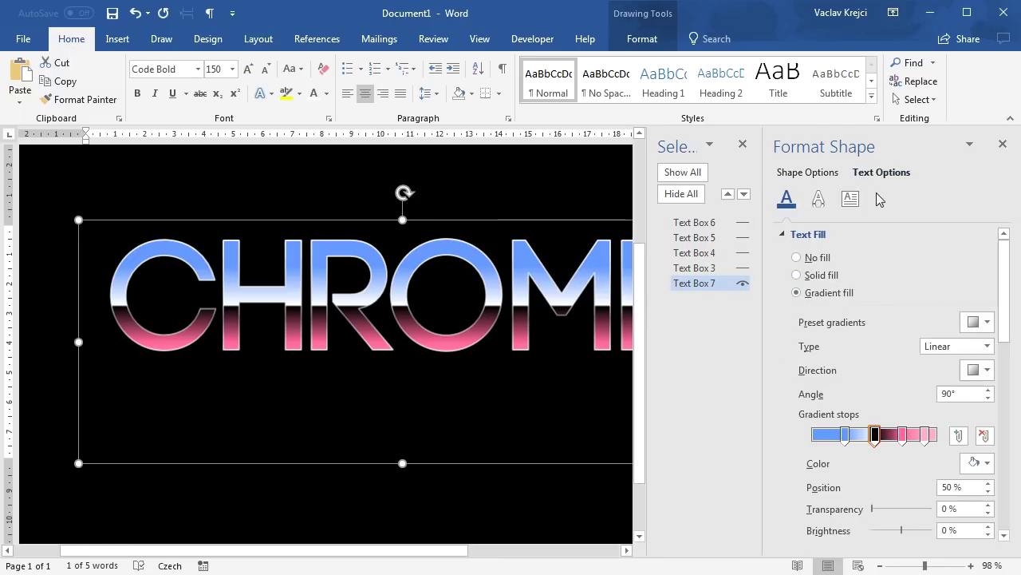
pyautogui.click(820, 259)
pyautogui.click(814, 234)
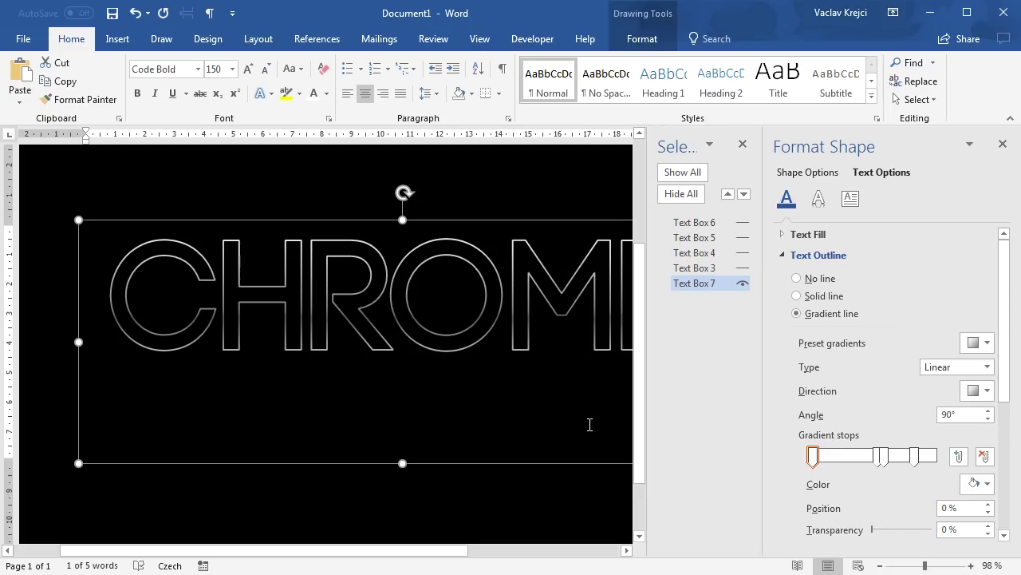
# Give Text Box 7's outline a thin-thick compound line and widen it to 8 pt
pyautogui.moveTo(999, 375); pyautogui.dragTo(1012, 480)
pyautogui.click(974, 371)
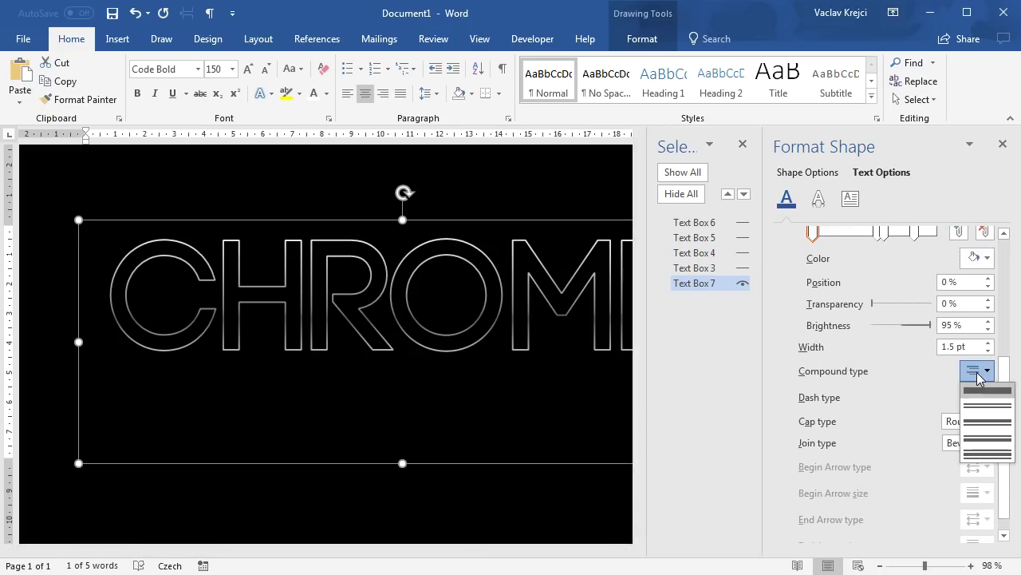
pyautogui.click(979, 440)
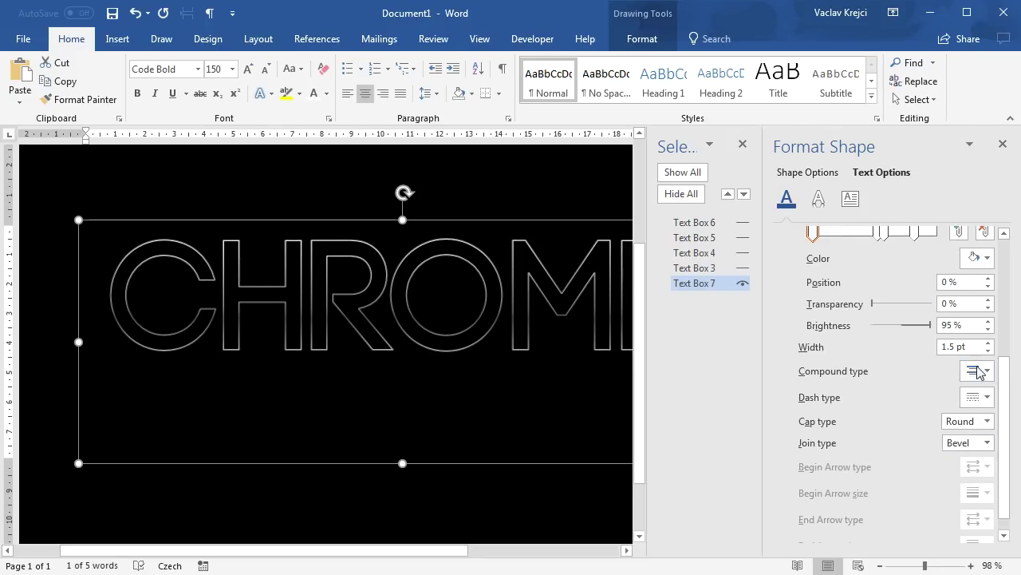
pyautogui.click(989, 343)
pyautogui.click(989, 343)
pyautogui.click(989, 344)
pyautogui.click(989, 343)
pyautogui.click(989, 343)
pyautogui.click(989, 344)
pyautogui.click(989, 343)
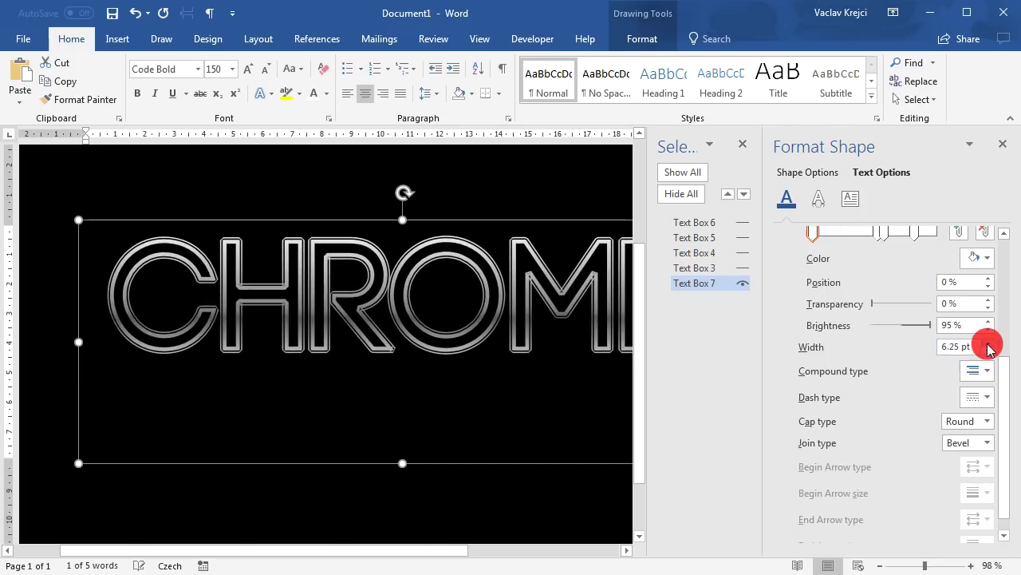
pyautogui.click(989, 344)
pyautogui.click(989, 343)
pyautogui.click(989, 343)
pyautogui.click(989, 343)
pyautogui.click(988, 343)
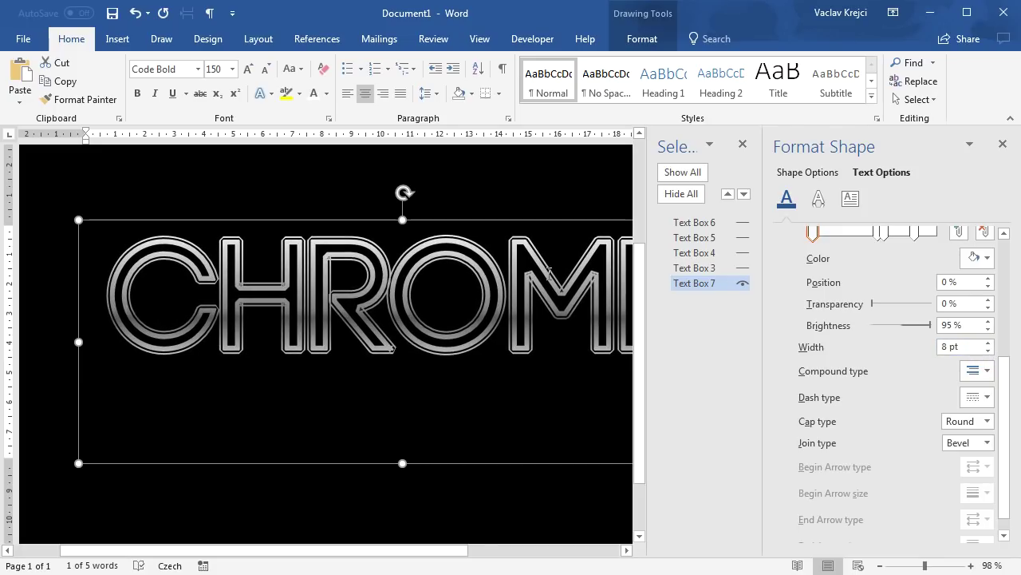
# Preview the wide outline together with Text Box 3, then hide Text Box 3 and set Text Box 7's outline width to 7.75 pt
pyautogui.click(743, 268)
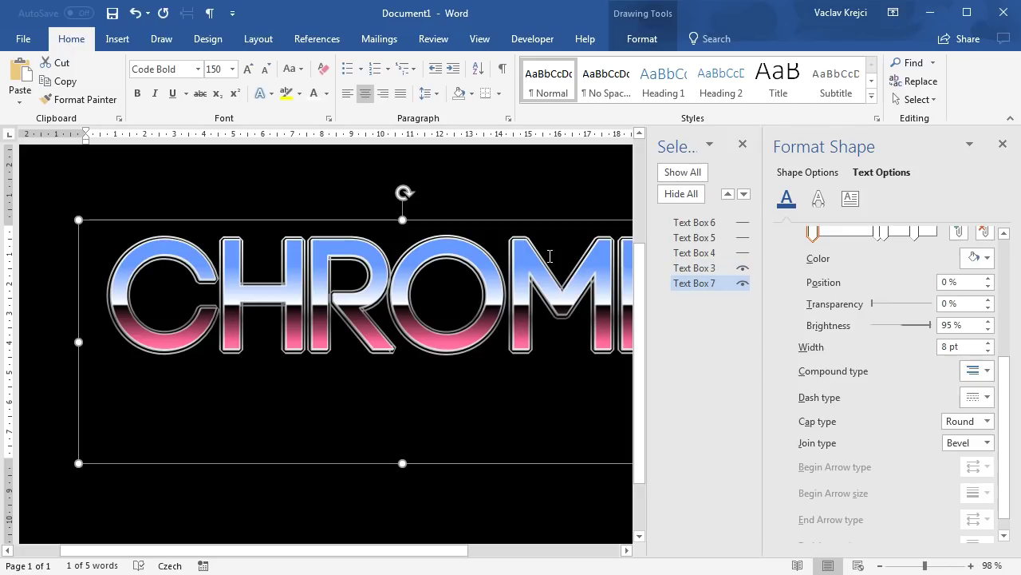
pyautogui.click(743, 268)
pyautogui.click(711, 286)
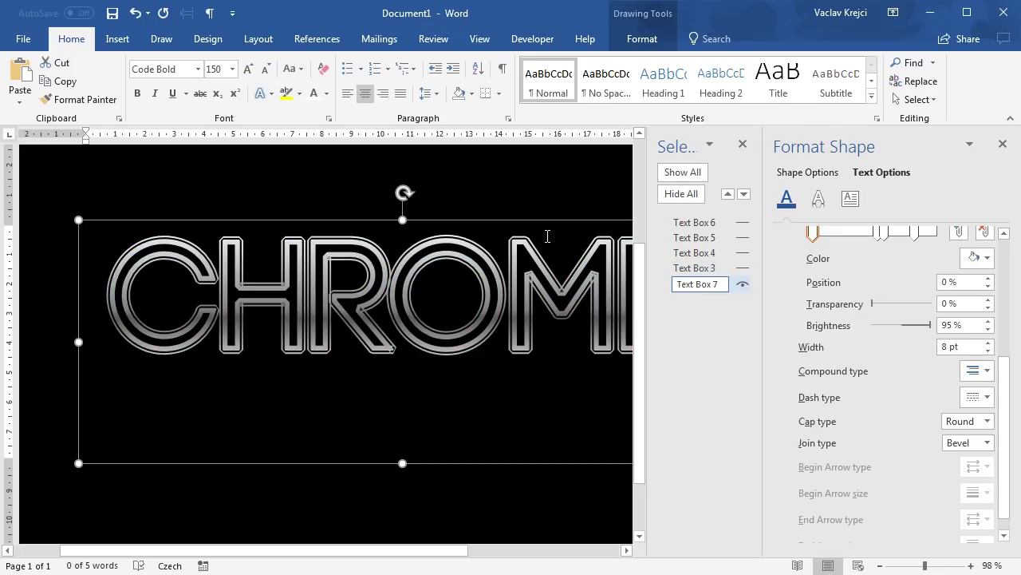
pyautogui.click(988, 350)
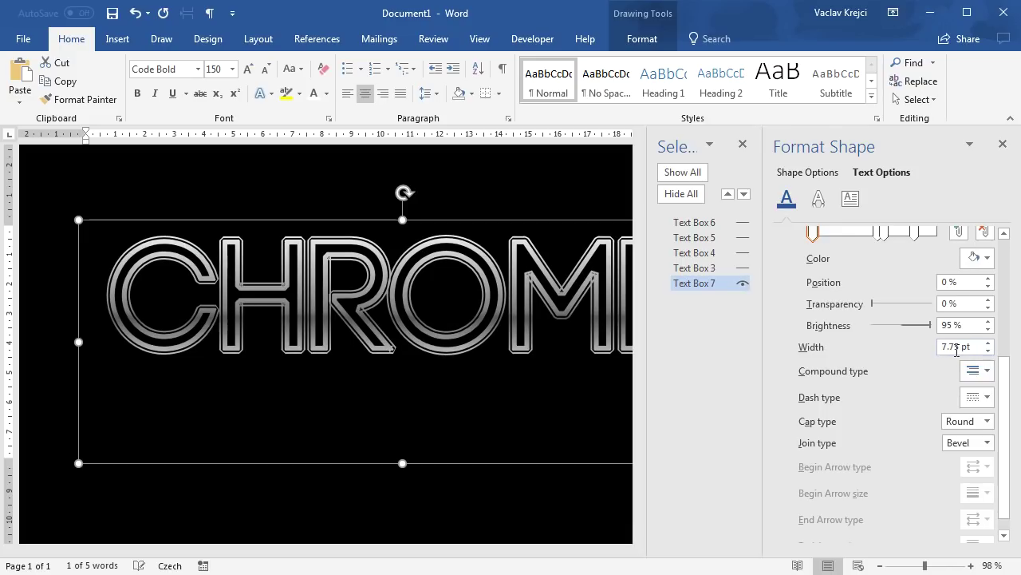
# Change Text Box 7's outline gradient to radial with the first direction preset
pyautogui.moveTo(1002, 381); pyautogui.dragTo(1002, 357)
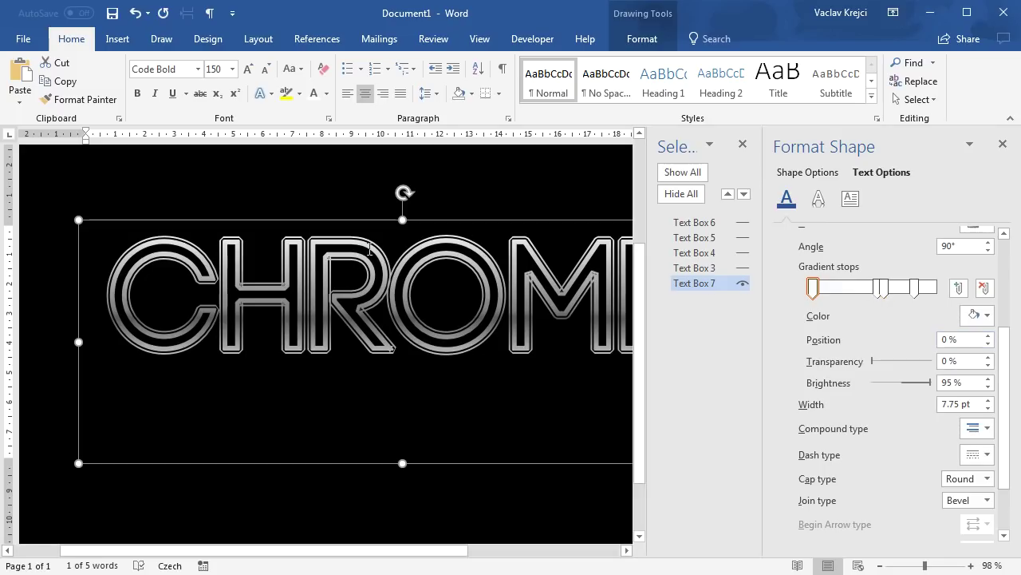
pyautogui.moveTo(351, 551); pyautogui.dragTo(372, 550)
pyautogui.scroll(1, 987, 292)
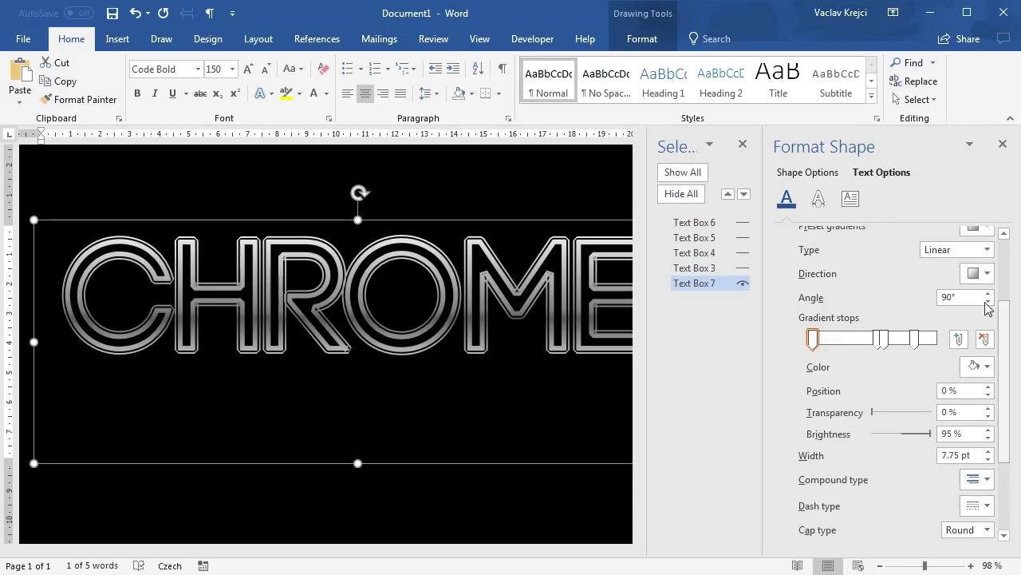
pyautogui.click(970, 250)
pyautogui.click(949, 281)
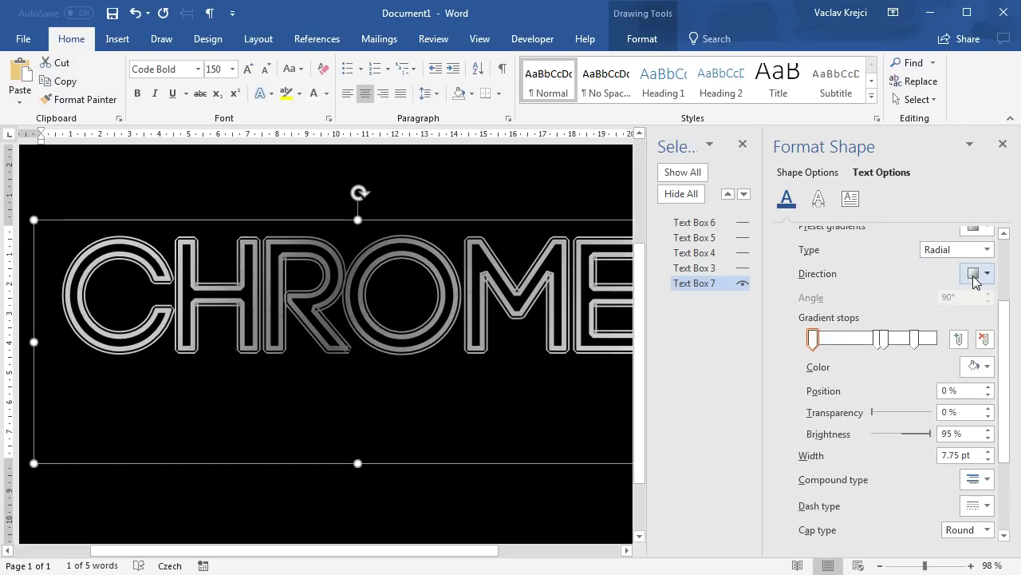
pyautogui.click(978, 273)
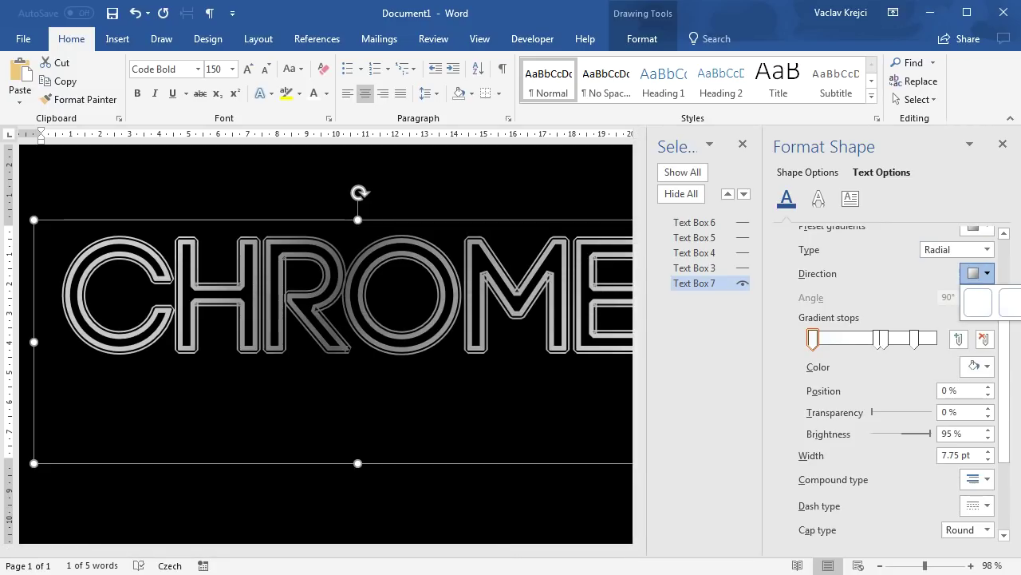
pyautogui.click(979, 302)
# Reduce the outline gradient to two stops, place the second at 75% with lower transparency, and make the first partly transparent
pyautogui.click(881, 338)
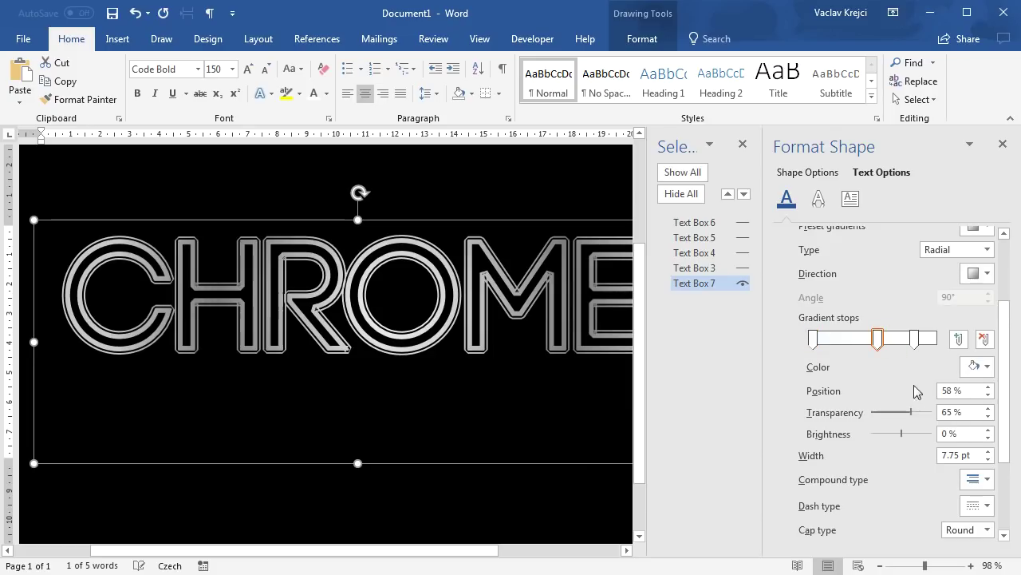
pyautogui.moveTo(915, 339)
pyautogui.mouseDown()
pyautogui.moveTo(900, 363)
pyautogui.moveTo(878, 341)
pyautogui.moveTo(904, 339)
pyautogui.mouseUp()
pyautogui.click(814, 342)
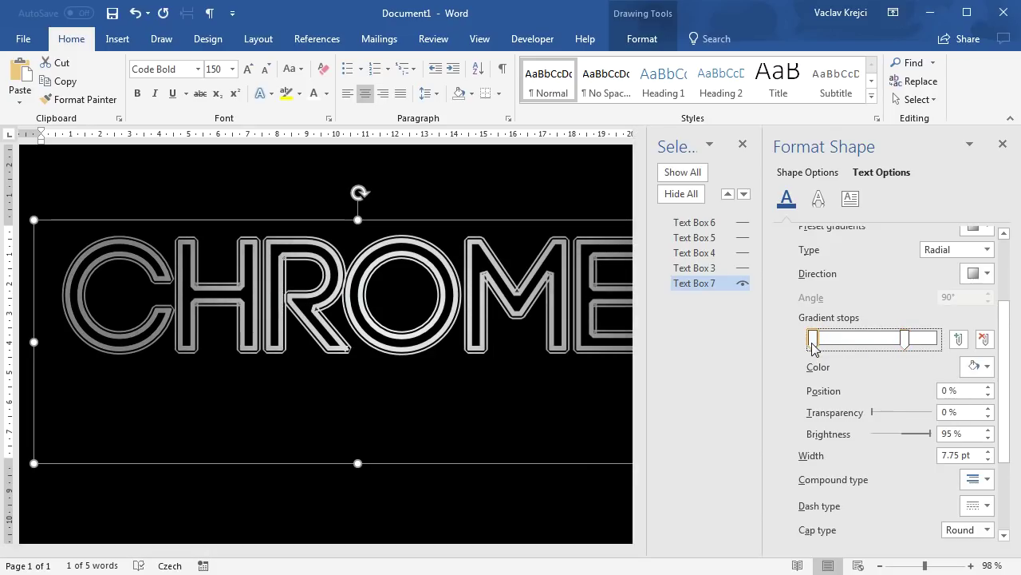
pyautogui.click(904, 338)
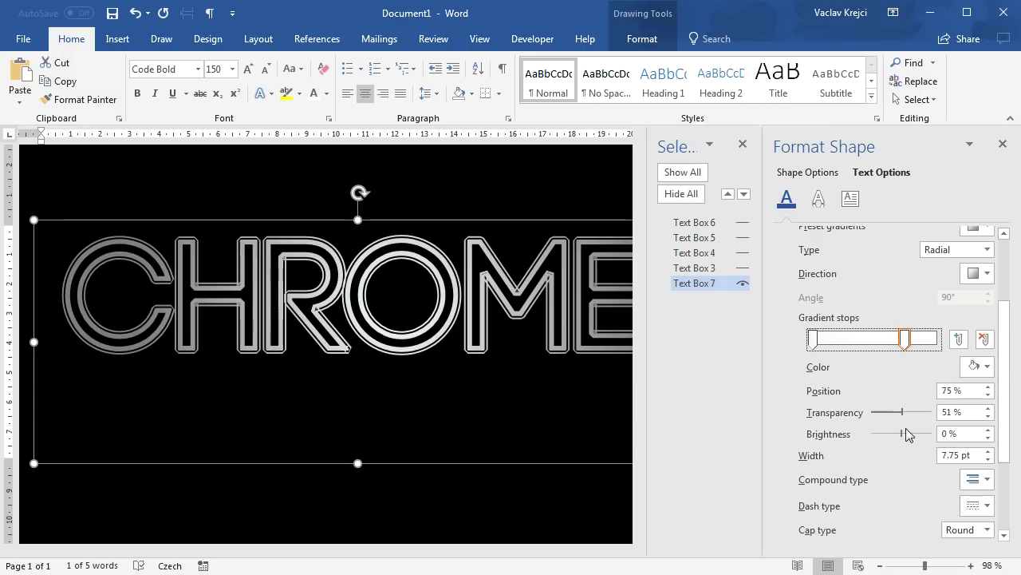
pyautogui.moveTo(902, 412)
pyautogui.mouseDown()
pyautogui.moveTo(935, 415)
pyautogui.moveTo(874, 412)
pyautogui.moveTo(895, 412)
pyautogui.mouseUp()
pyautogui.click(813, 340)
# Display Text Box 3, Text Box 4, Text Box 5 and Text Box 6 with the new layer, and close both side panes
pyautogui.click(742, 268)
pyautogui.click(743, 253)
pyautogui.click(743, 238)
pyautogui.click(743, 223)
pyautogui.click(743, 145)
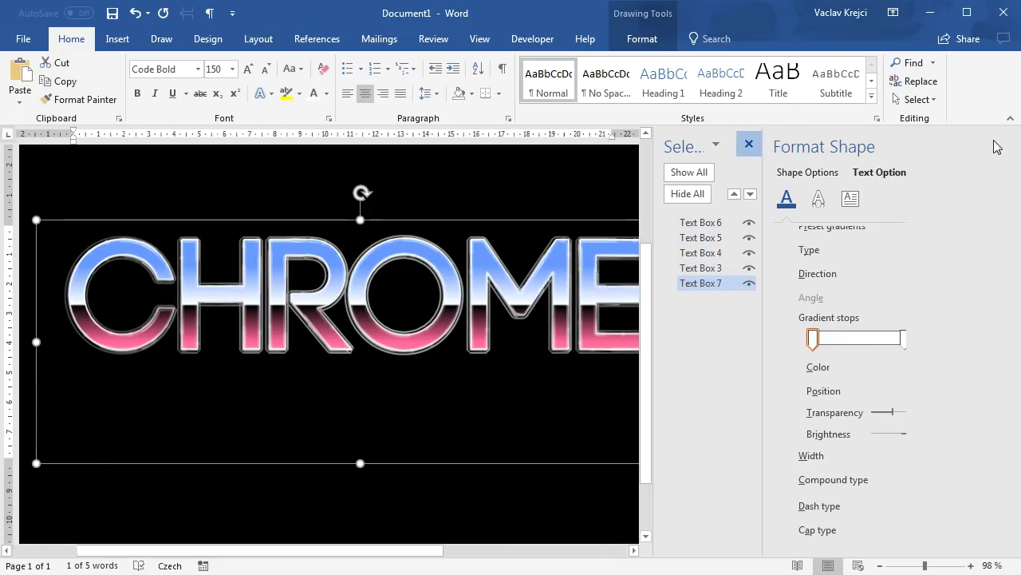
pyautogui.click(1002, 145)
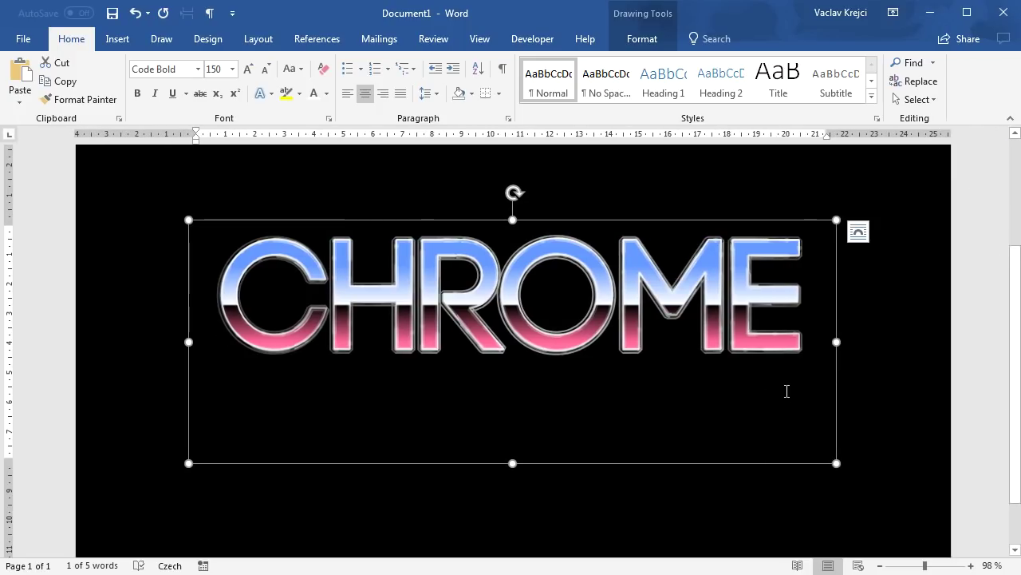